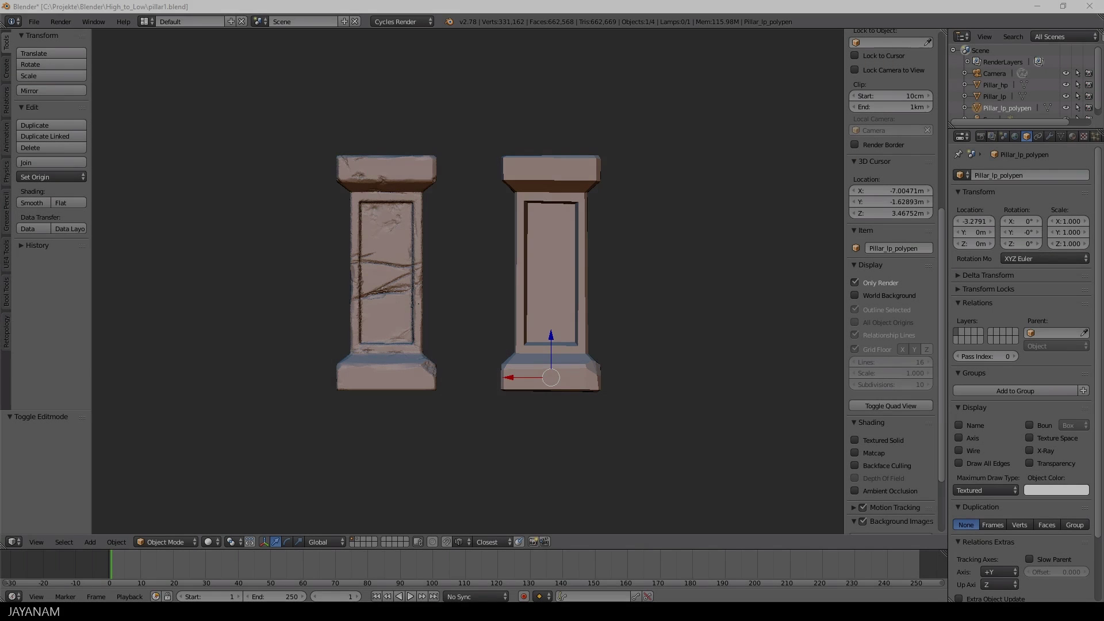
Inspect the high-poly and low-poly pillars and put the low-poly pillar Pillar_lp_polypen into Edit Mode
{"action": "scroll", "coordinate": [678, 239], "scroll_direction": "up", "scroll_amount": 3}
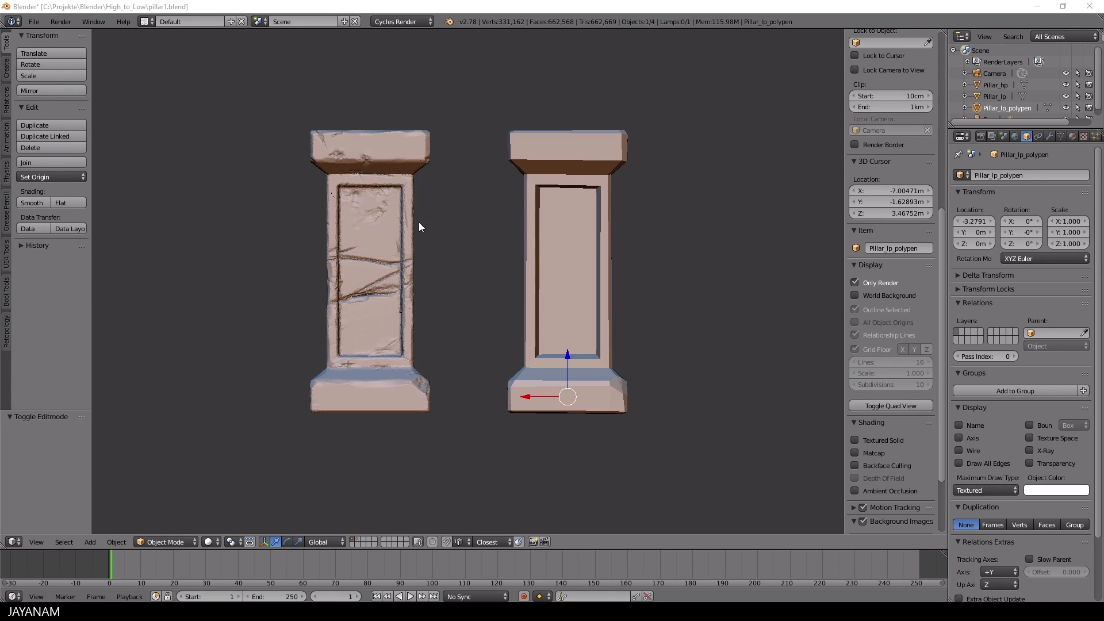
{"action": "right_click", "coordinate": [396, 205]}
{"action": "right_click", "coordinate": [553, 201]}
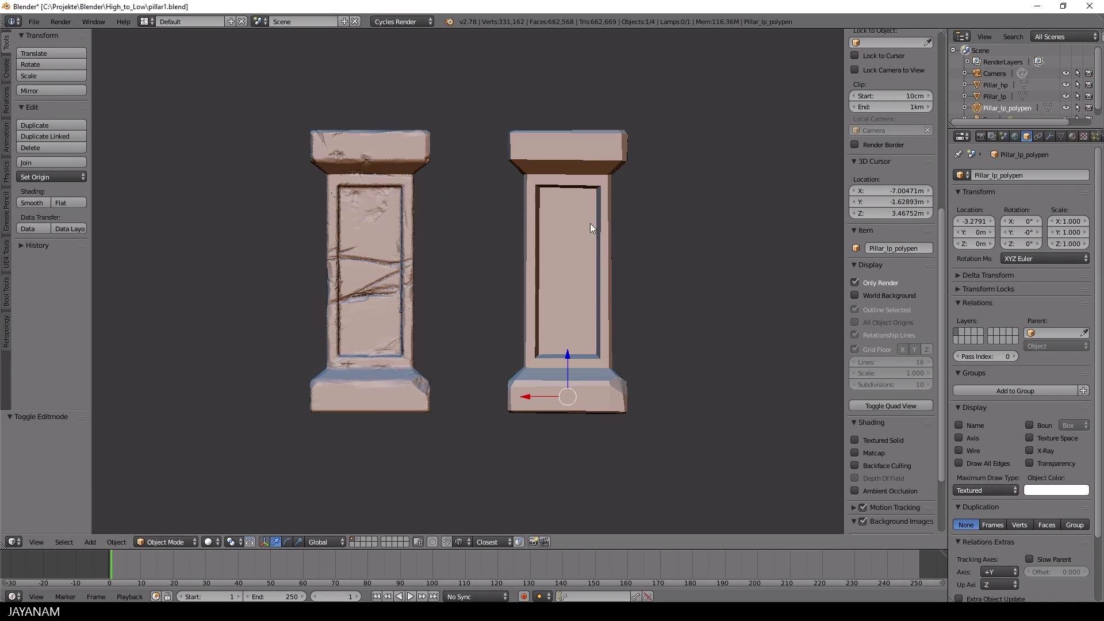
{"action": "middle_click_drag", "start_coordinate": [592, 222], "coordinate": [657, 239]}
{"action": "key", "text": "Tab"}
{"action": "left_click", "coordinate": [745, 245]}
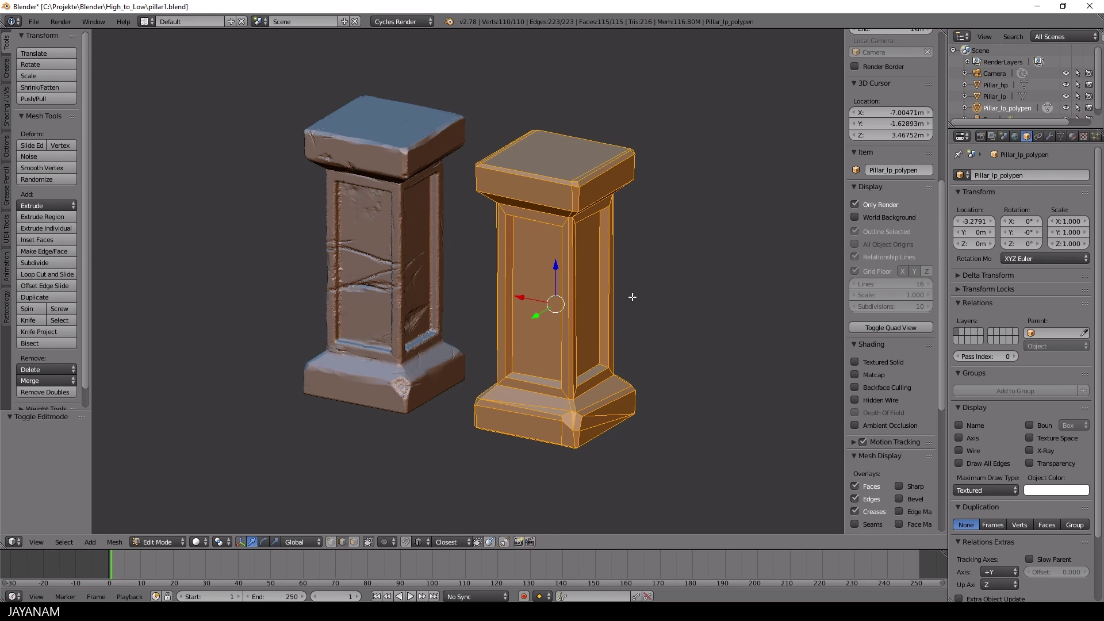
{"action": "key", "text": "KP_1"}
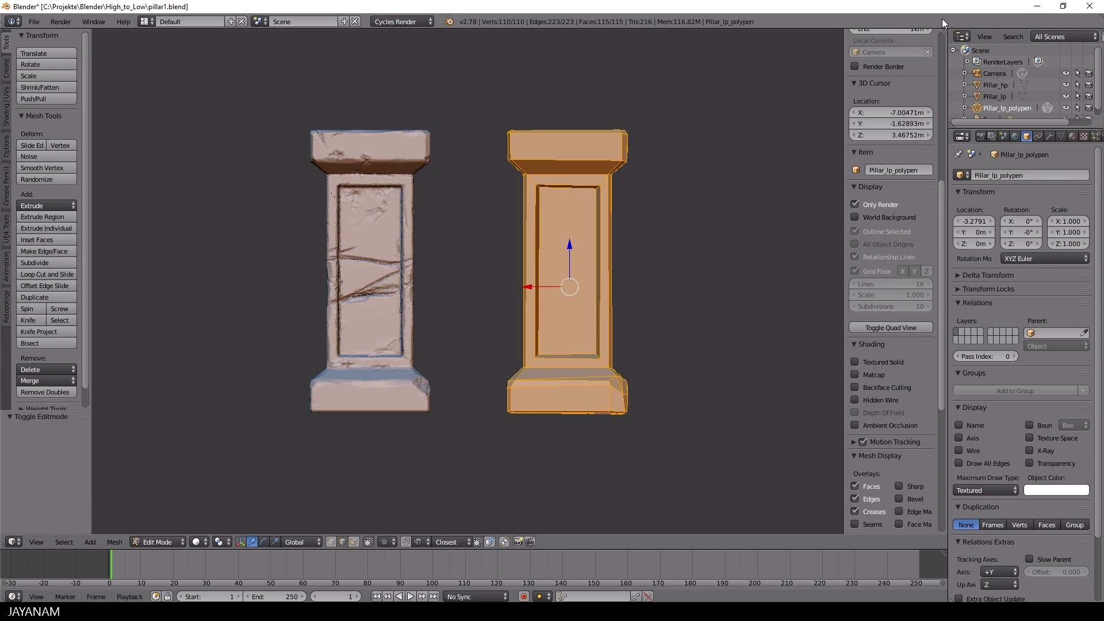
Split the 3D view into two side-by-side areas and turn the new area into a UV/Image Editor
{"action": "left_click_drag", "start_coordinate": [944, 31], "coordinate": [508, 76]}
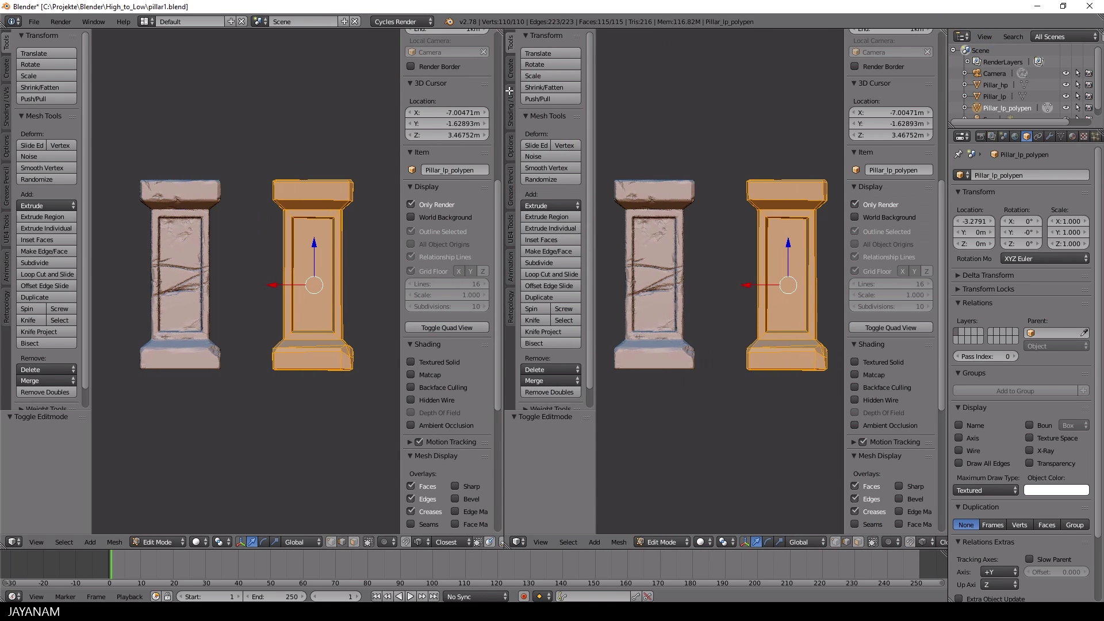
{"action": "left_click", "coordinate": [521, 542]}
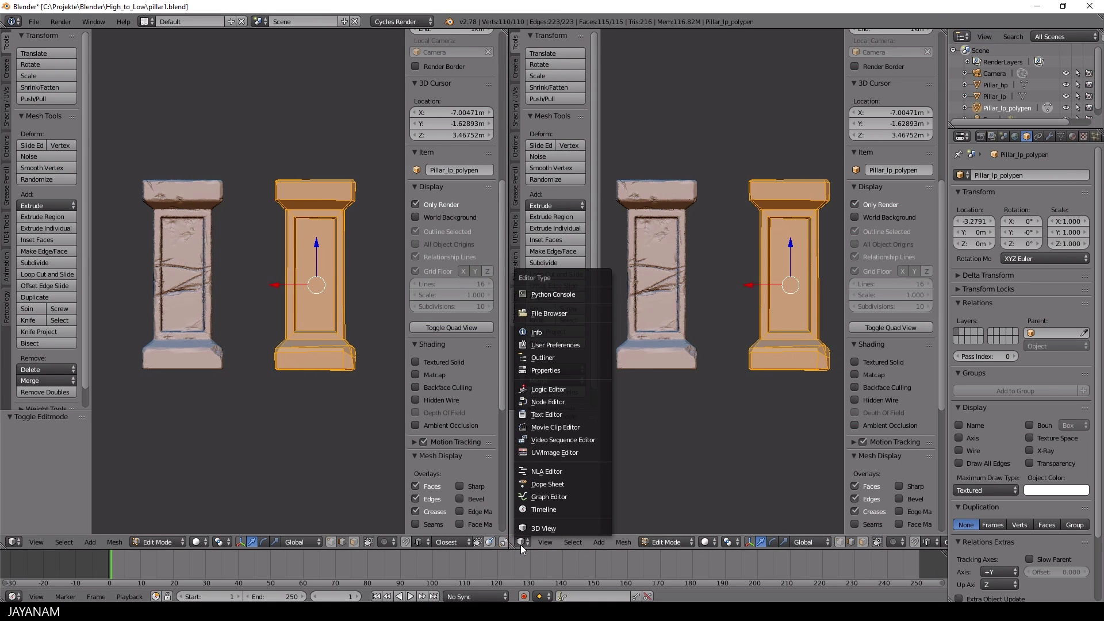
{"action": "left_click", "coordinate": [560, 452]}
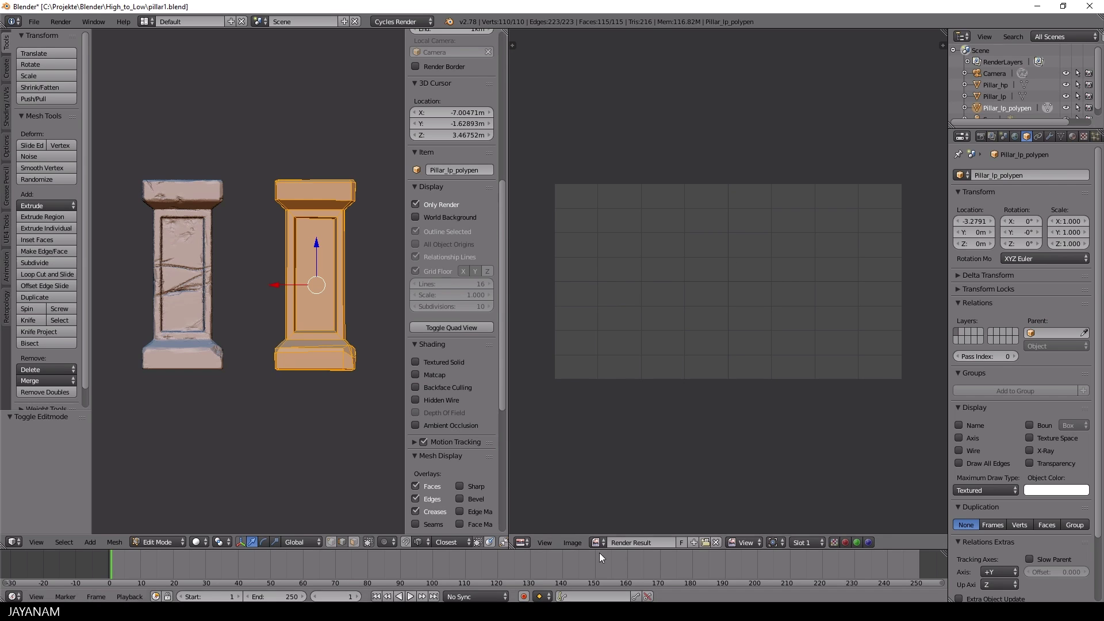
Create a new blank image named pillar_nm at 2048 by 2048 px in the UV/Image Editor
{"action": "left_click", "coordinate": [573, 546]}
{"action": "left_click", "coordinate": [612, 530]}
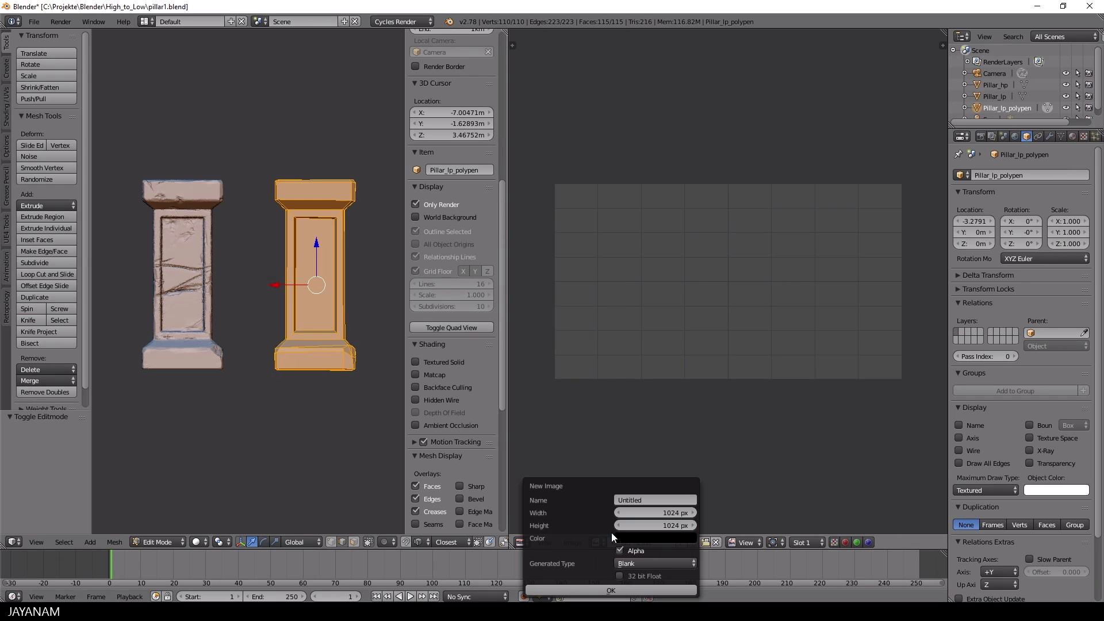
{"action": "left_click", "coordinate": [658, 498]}
{"action": "type", "text": "pillar_nm"}
{"action": "key", "text": "Tab"}
{"action": "key", "text": "Right"}
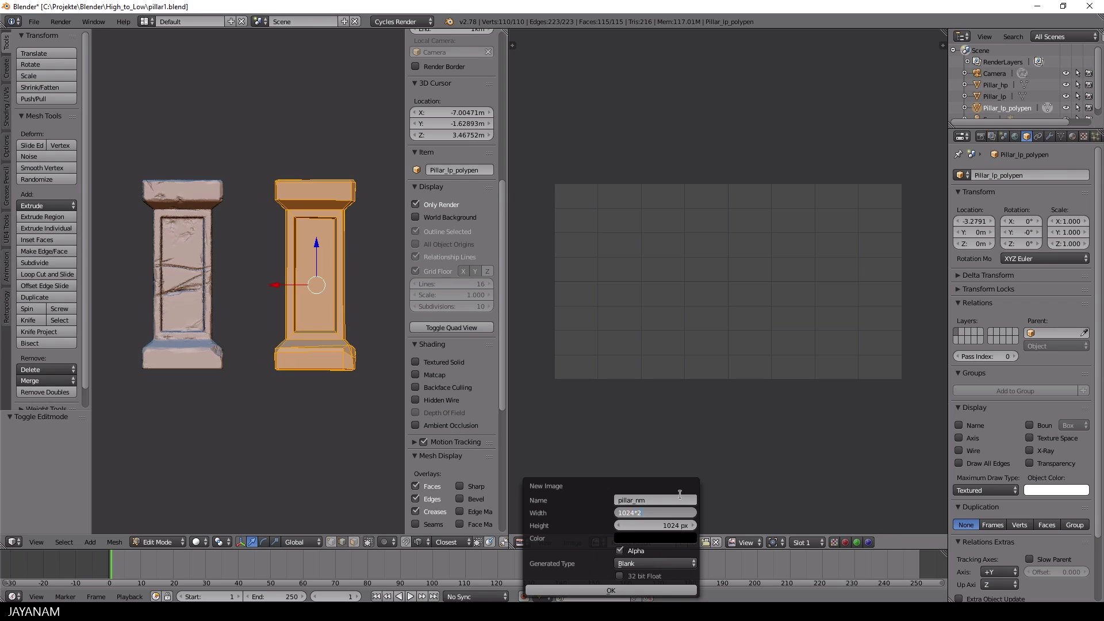
{"action": "key", "text": "Tab"}
{"action": "key", "text": "End"}
{"action": "type", "text": "*2"}
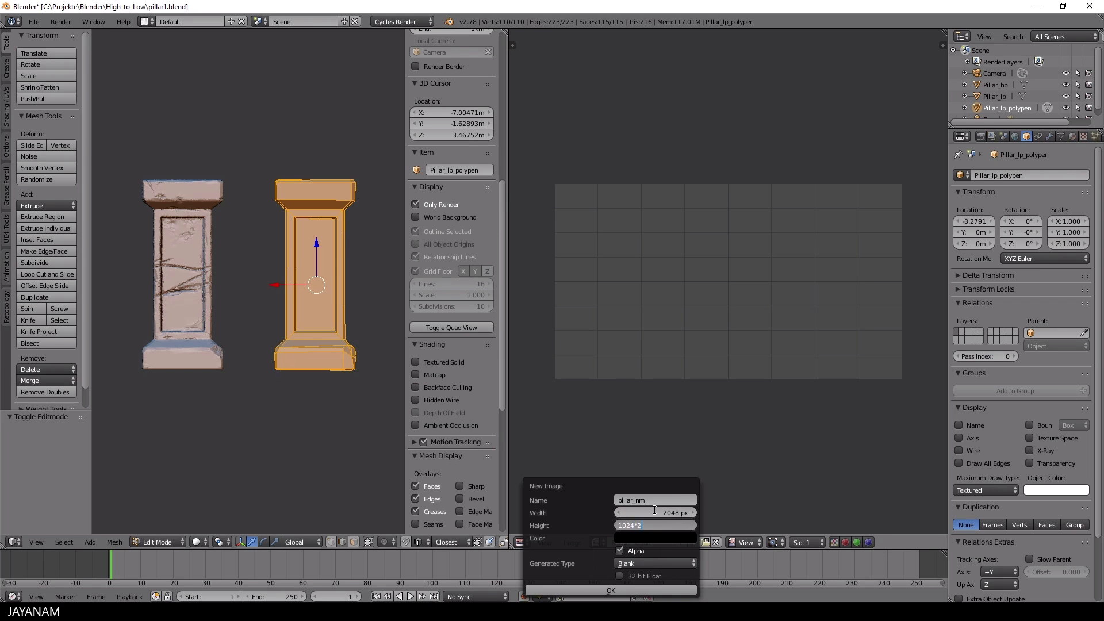
{"action": "key", "text": "Return"}
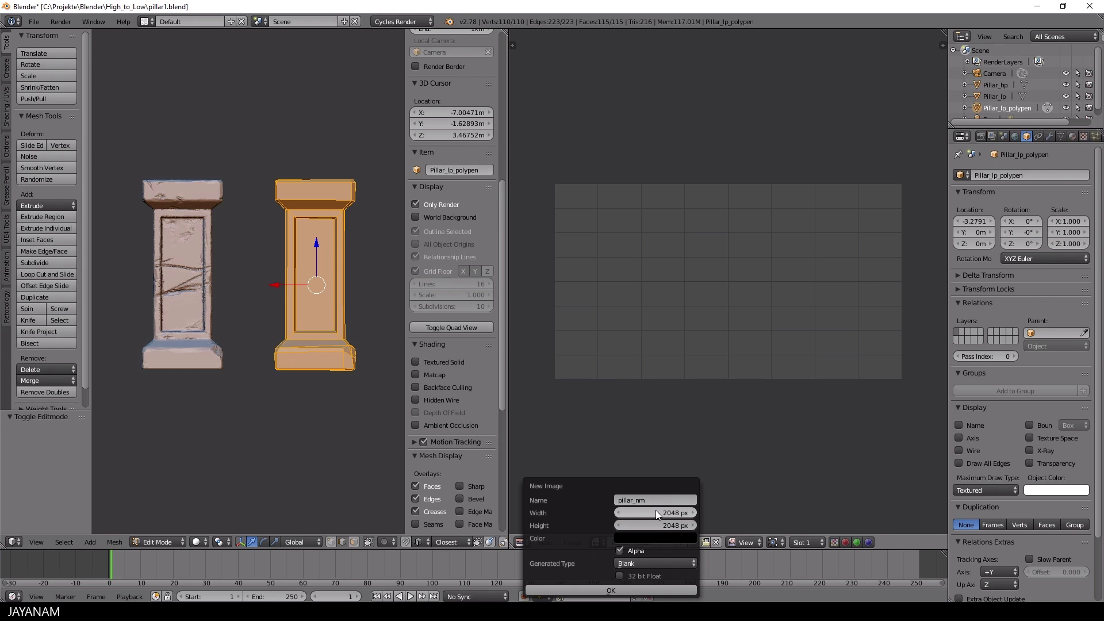
{"action": "left_click", "coordinate": [637, 590]}
{"action": "scroll", "coordinate": [717, 359], "scroll_direction": "down", "scroll_amount": 1}
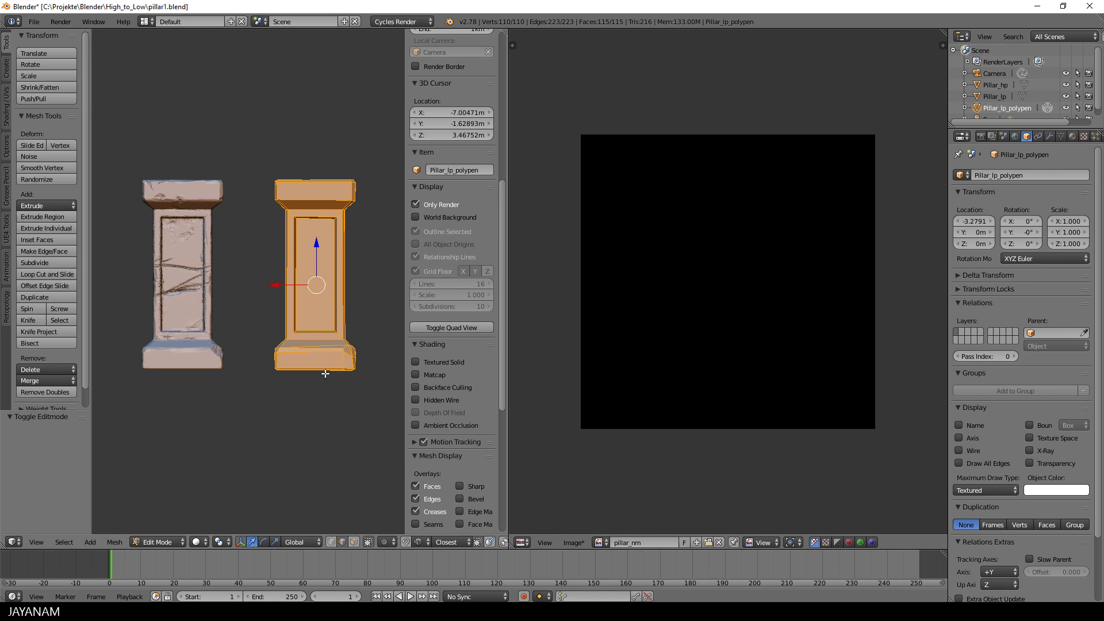
Try to unwrap the whole low-poly pillar mesh with the standard Unwrap method
{"action": "scroll", "coordinate": [328, 351], "scroll_direction": "up", "scroll_amount": 2}
{"action": "key", "text": "u"}
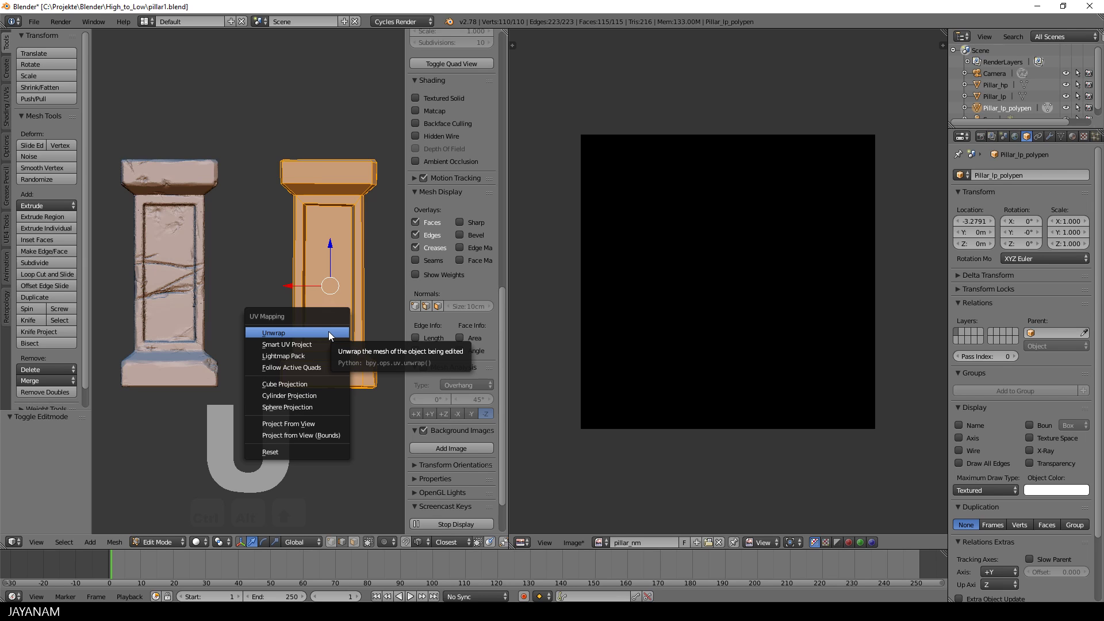
{"action": "left_click", "coordinate": [329, 333]}
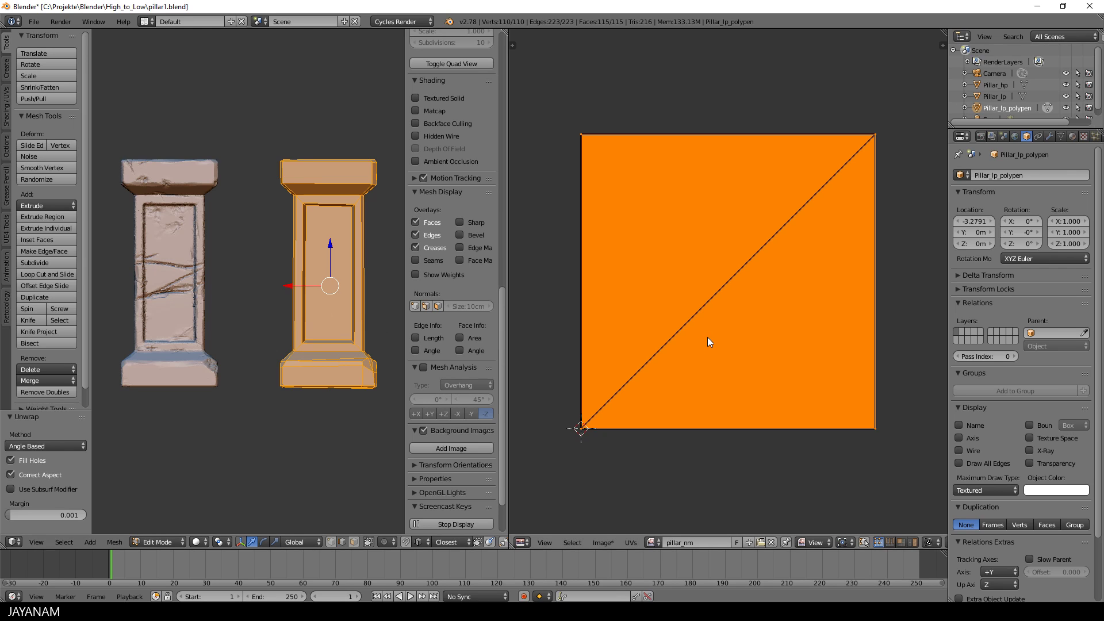
Unwrap the low-poly pillar with Smart UV Project, using an angle limit of 66 and an island margin of 0.06
{"action": "key", "text": "u"}
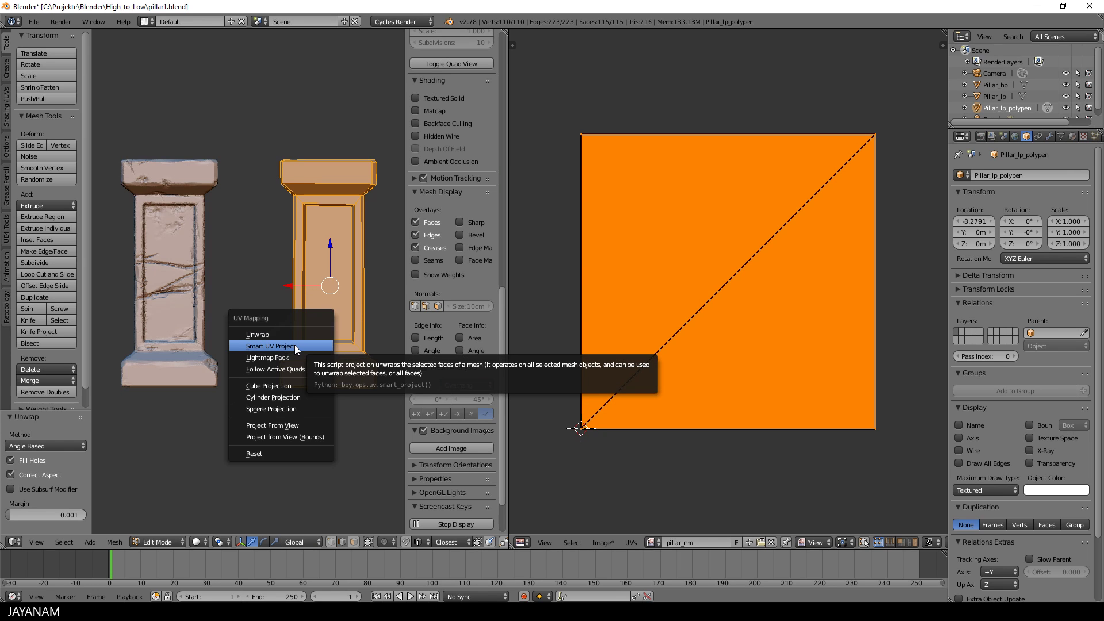
{"action": "left_click", "coordinate": [295, 345]}
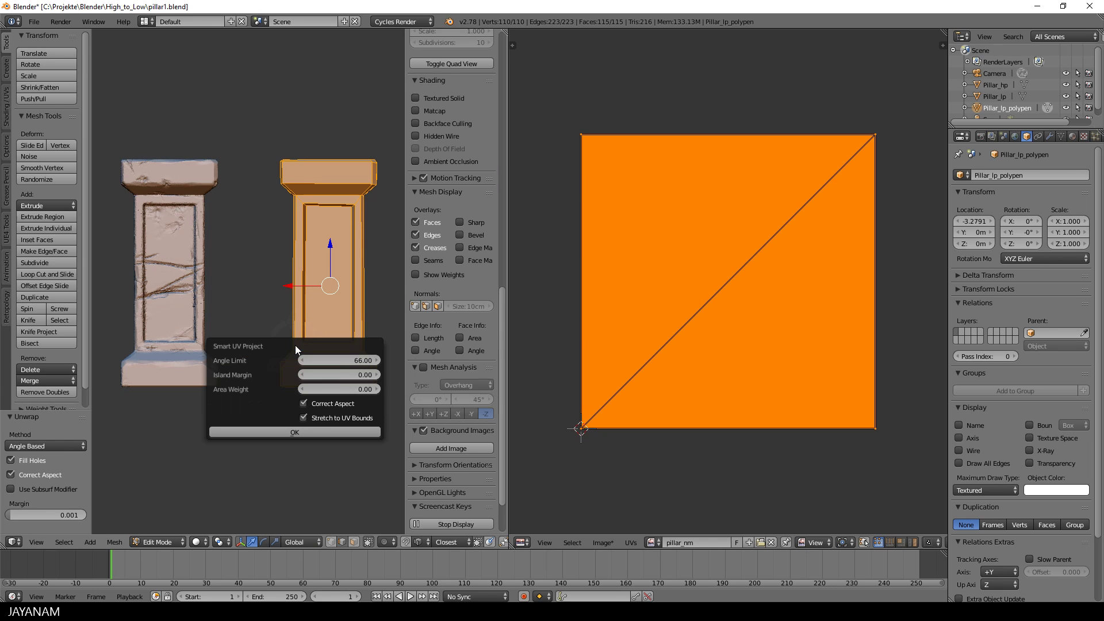
{"action": "left_click", "coordinate": [374, 376]}
{"action": "left_click", "coordinate": [297, 433]}
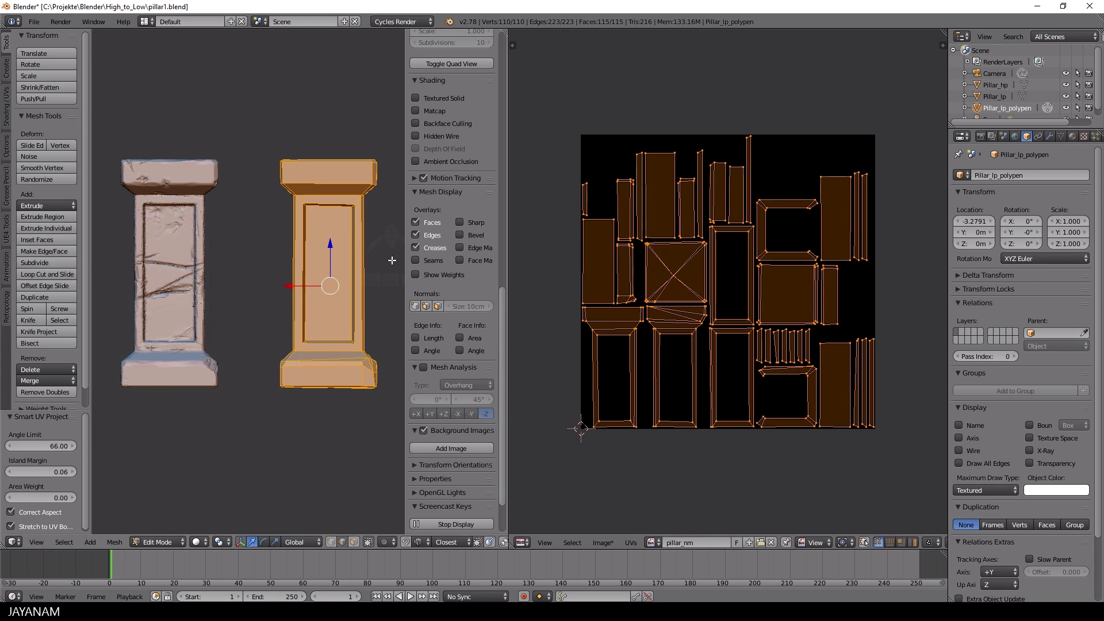
Hide the 3D view's properties region and move the high-poly pillar Pillar_hp to layer 3
{"action": "key", "text": "n"}
{"action": "left_click_drag", "start_coordinate": [511, 287], "coordinate": [499, 286]}
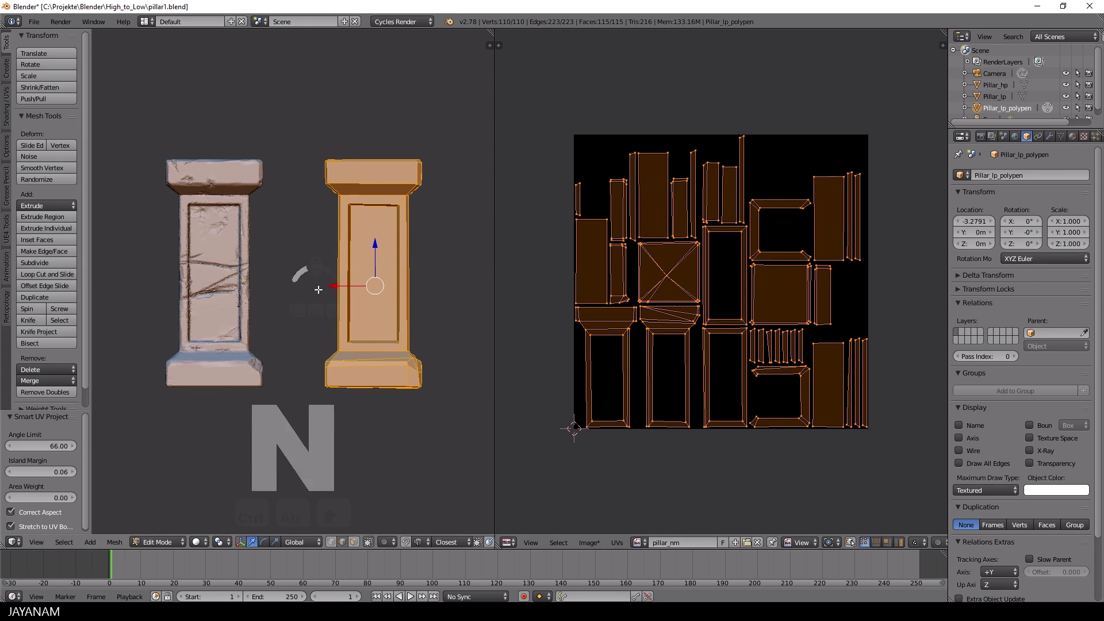
{"action": "key", "text": "Tab"}
{"action": "left_click", "coordinate": [226, 274]}
{"action": "right_click", "coordinate": [227, 274]}
{"action": "key", "text": "m"}
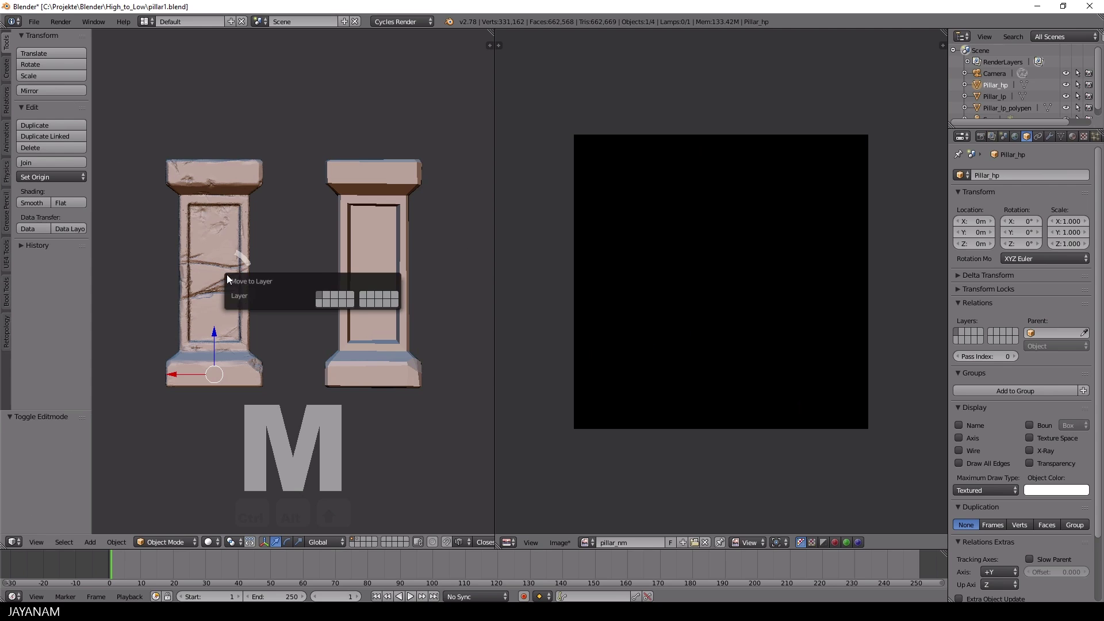
{"action": "left_click", "coordinate": [338, 299]}
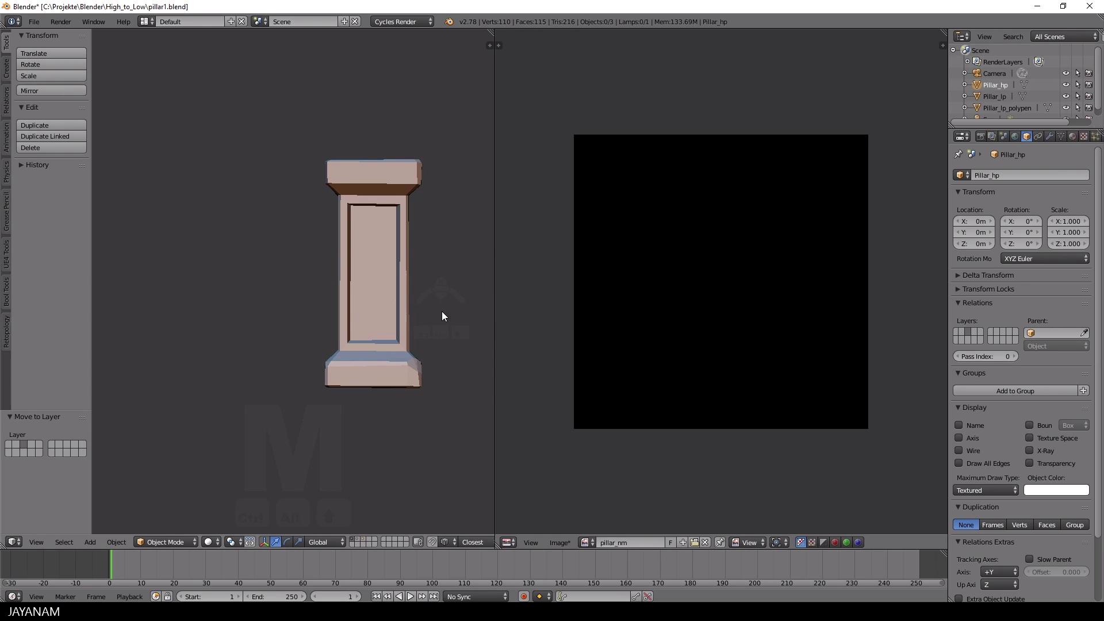
Reset the UV mapping of the whole low-poly pillar mesh in Edit Mode
{"action": "middle_click_drag", "start_coordinate": [442, 312], "coordinate": [387, 318], "text": "shift"}
{"action": "scroll", "coordinate": [388, 320], "scroll_direction": "up", "scroll_amount": 1}
{"action": "key", "text": "Tab"}
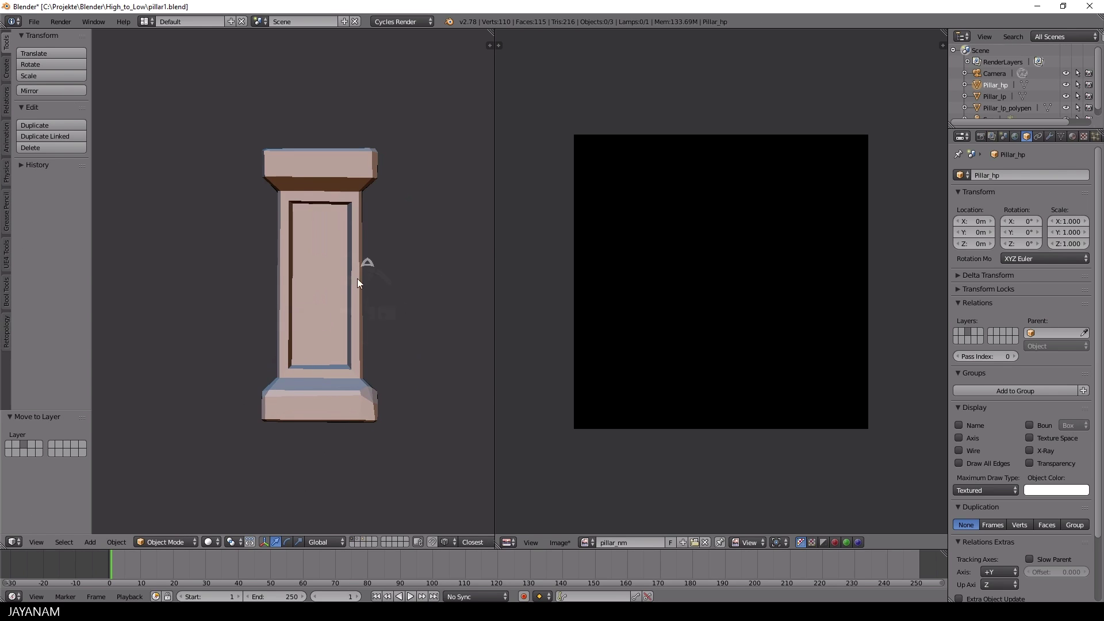
{"action": "right_click", "coordinate": [357, 278]}
{"action": "key", "text": "Tab"}
{"action": "left_click", "coordinate": [403, 233]}
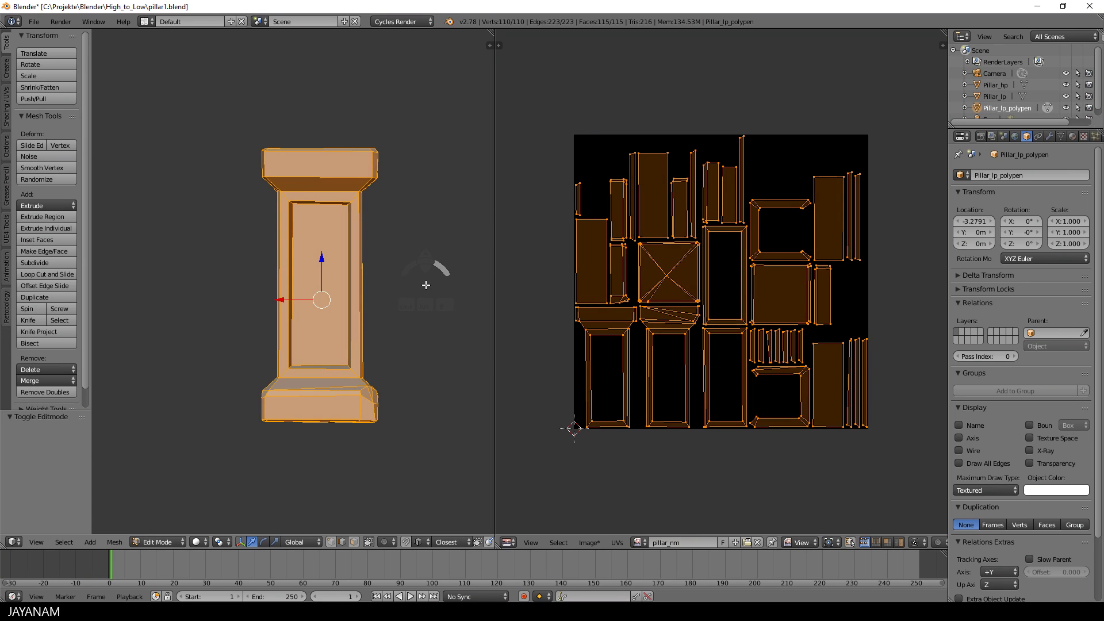
{"action": "key", "text": "u"}
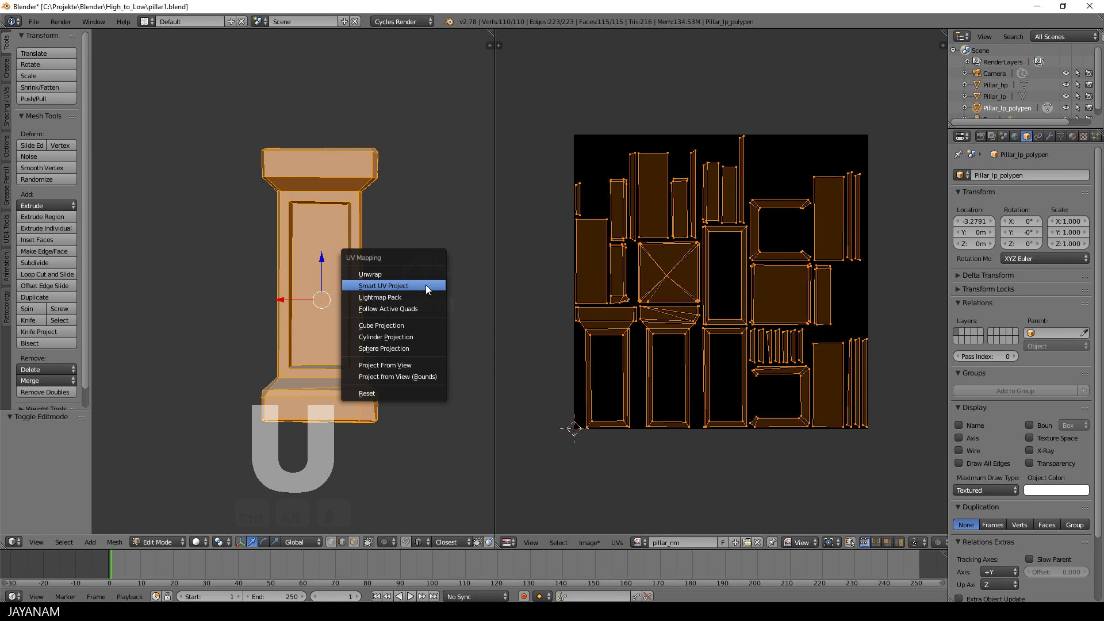
{"action": "left_click", "coordinate": [390, 395]}
Select only the front edge where the pillar's shaft meets the cap and bring up the shading and UV tools
{"action": "scroll", "coordinate": [411, 364], "scroll_direction": "up", "scroll_amount": 1}
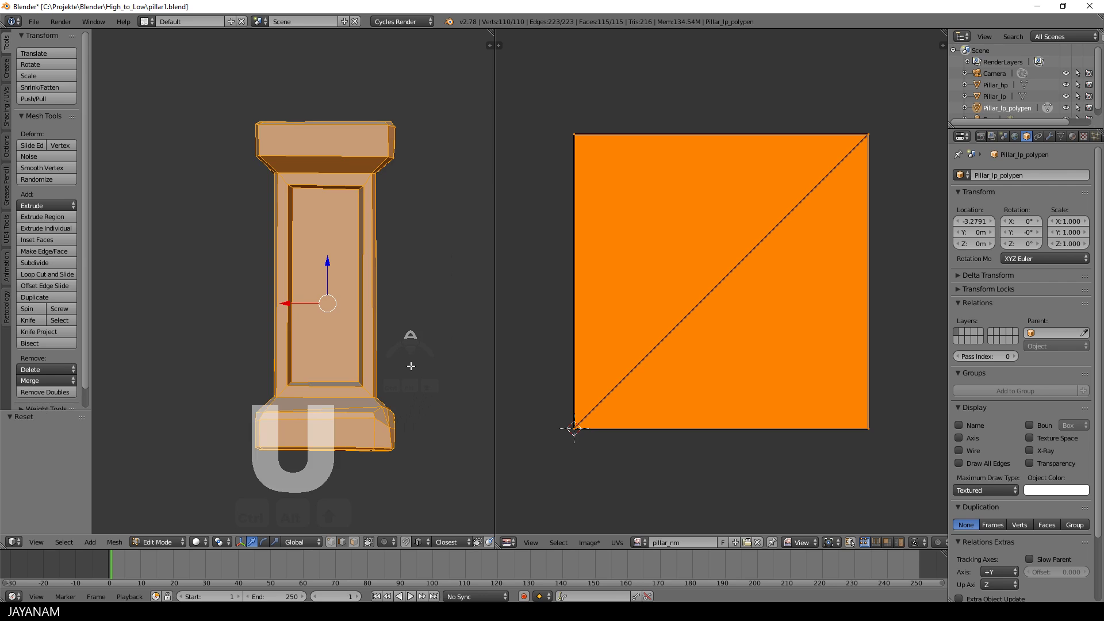
{"action": "scroll", "coordinate": [411, 365], "scroll_direction": "down", "scroll_amount": 2}
{"action": "middle_click_drag", "start_coordinate": [411, 364], "coordinate": [475, 335]}
{"action": "scroll", "coordinate": [417, 355], "scroll_direction": "up", "scroll_amount": 3}
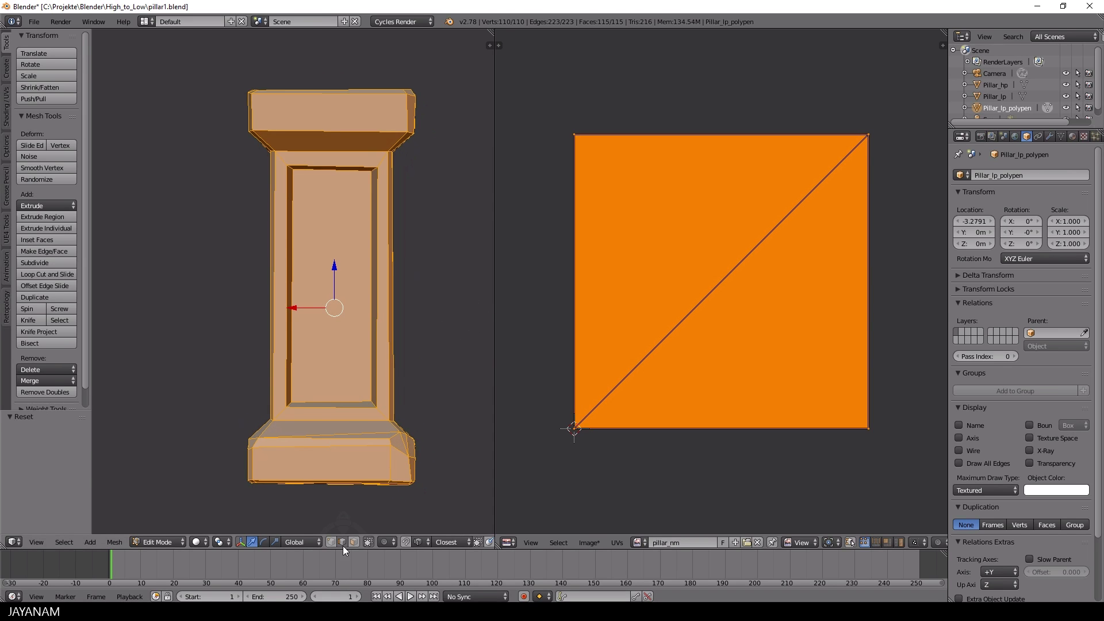
{"action": "key", "text": "a"}
{"action": "middle_click_drag", "start_coordinate": [394, 291], "coordinate": [414, 295]}
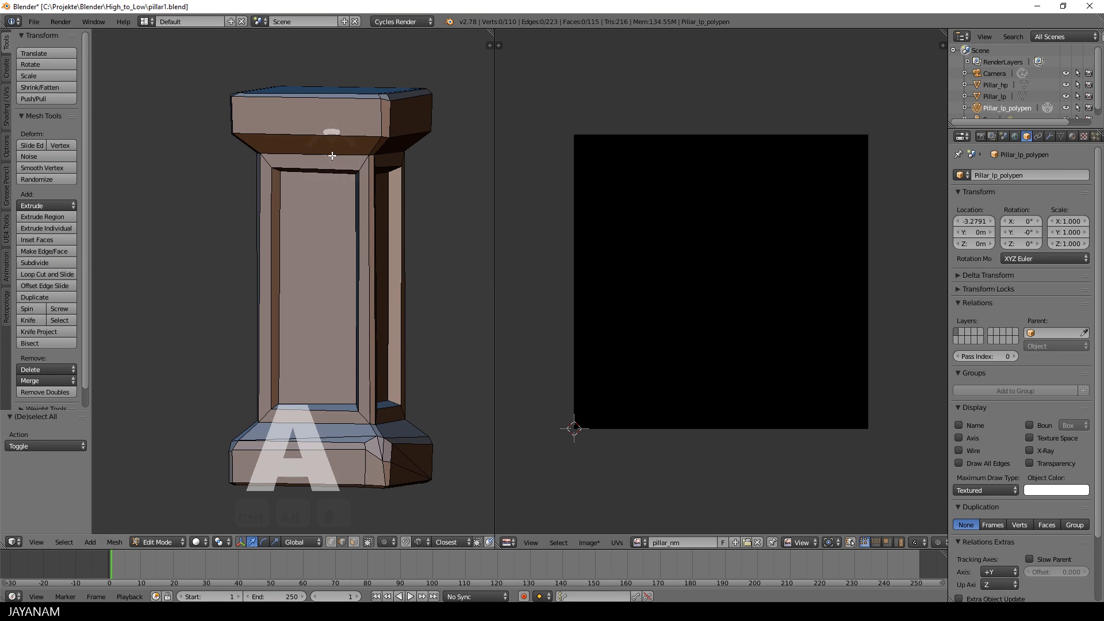
{"action": "right_click", "coordinate": [330, 154]}
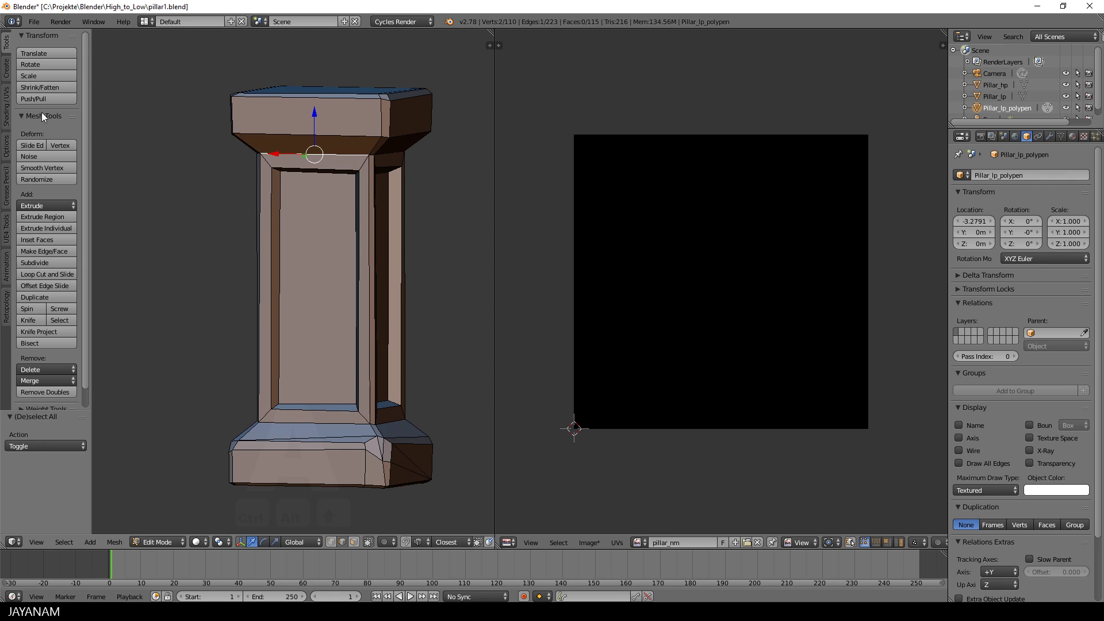
{"action": "left_click", "coordinate": [7, 109]}
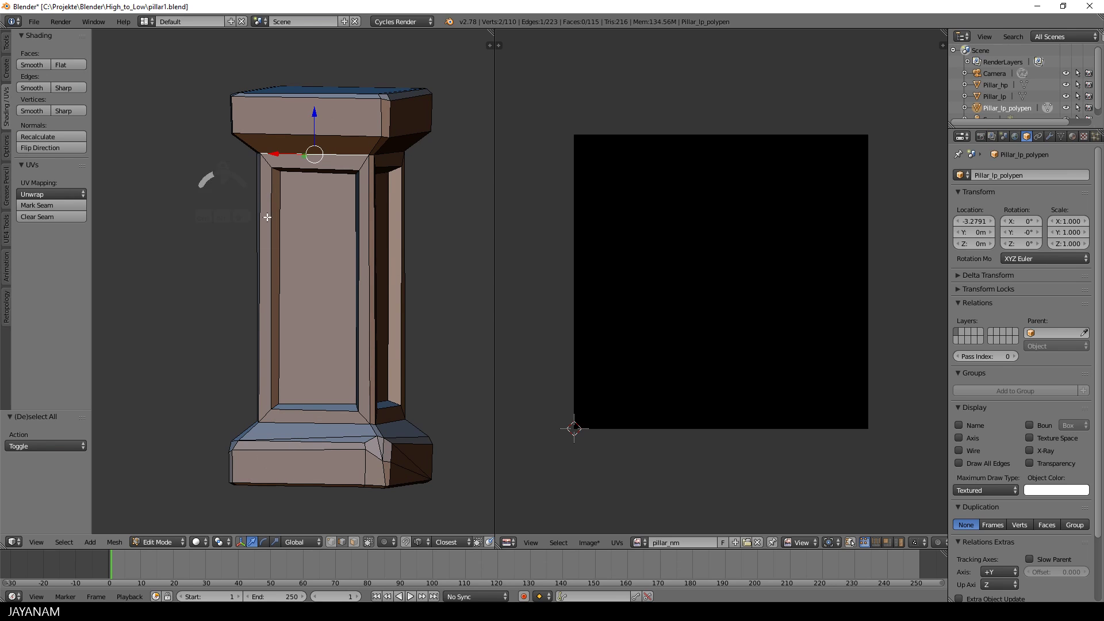
Extend the edge selection along the joint between shaft and cap over the next two corners and sides
{"action": "scroll", "coordinate": [350, 240], "scroll_direction": "up", "scroll_amount": 2}
{"action": "middle_click_drag", "start_coordinate": [401, 234], "coordinate": [369, 242]}
{"action": "scroll", "coordinate": [368, 242], "scroll_direction": "up", "scroll_amount": 4}
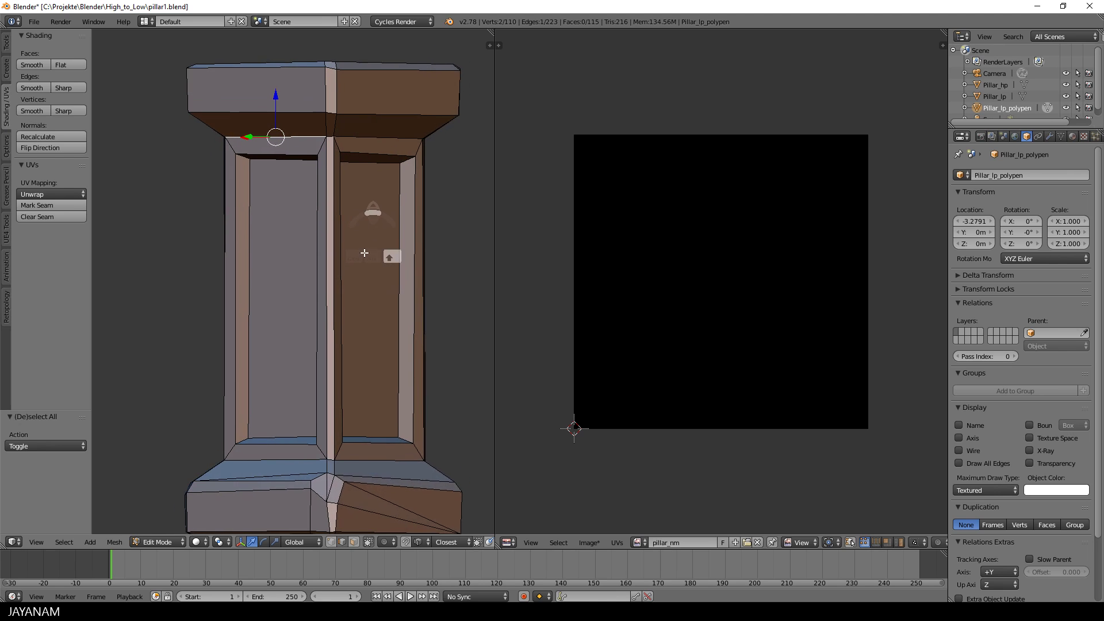
{"action": "right_click", "coordinate": [292, 181], "text": "shift"}
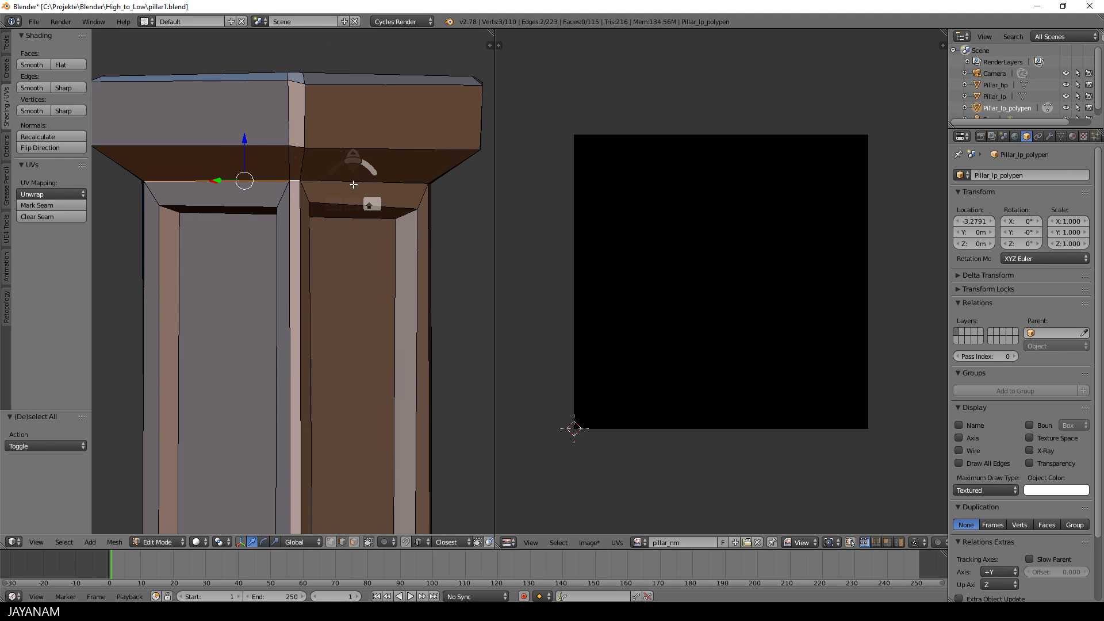
{"action": "right_click", "coordinate": [353, 183], "text": "shift"}
{"action": "scroll", "coordinate": [441, 247], "scroll_direction": "down", "scroll_amount": 2}
{"action": "middle_click_drag", "start_coordinate": [441, 247], "coordinate": [313, 219]}
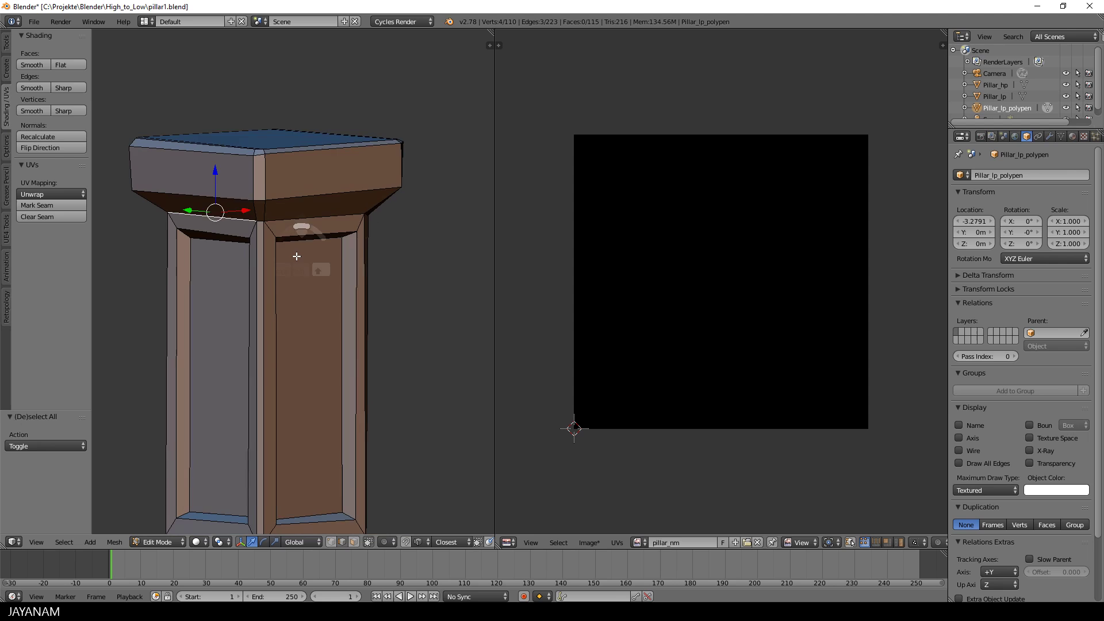
{"action": "scroll", "coordinate": [289, 238], "scroll_direction": "up", "scroll_amount": 3}
{"action": "left_click", "coordinate": [260, 203], "text": "shift"}
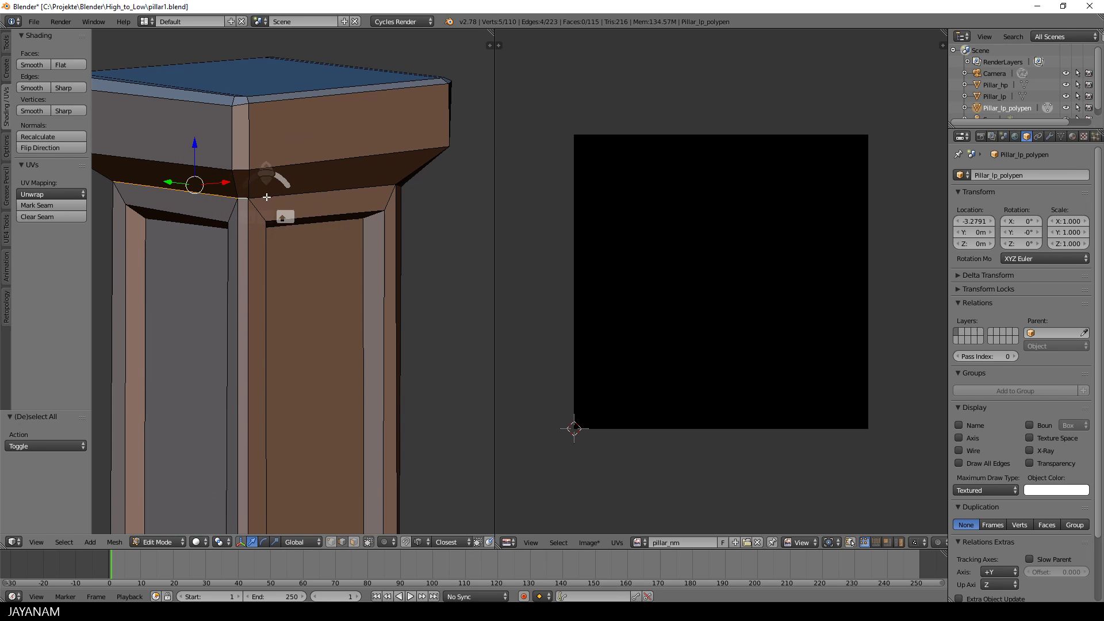
{"action": "left_click", "coordinate": [386, 190], "text": "shift"}
Add the third short corner edge and the fourth side's edge below the cap to the selection
{"action": "middle_click_drag", "start_coordinate": [387, 192], "coordinate": [304, 184]}
{"action": "right_click", "coordinate": [299, 184], "text": "shift"}
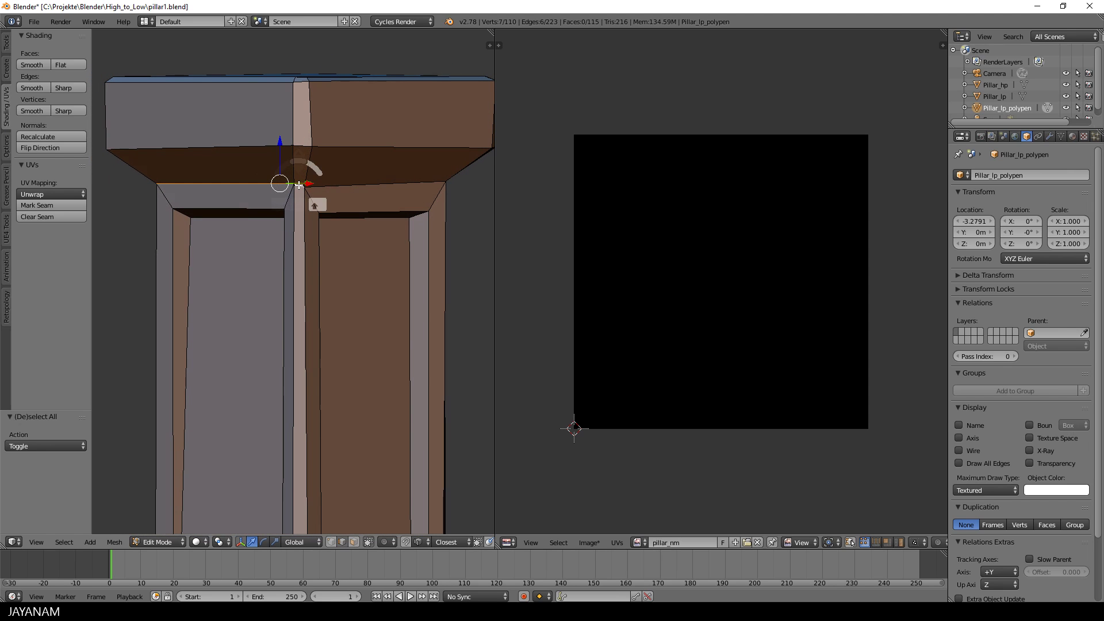
{"action": "right_click", "coordinate": [325, 185], "text": "shift"}
Complete the edge selection around the joint between shaft and cap with the missing corner edge and mark it as a seam
{"action": "scroll", "coordinate": [426, 222], "scroll_direction": "down", "scroll_amount": 2}
{"action": "middle_click_drag", "start_coordinate": [426, 222], "coordinate": [310, 217]}
{"action": "scroll", "coordinate": [322, 189], "scroll_direction": "up", "scroll_amount": 2}
{"action": "left_click", "coordinate": [304, 188], "text": "shift"}
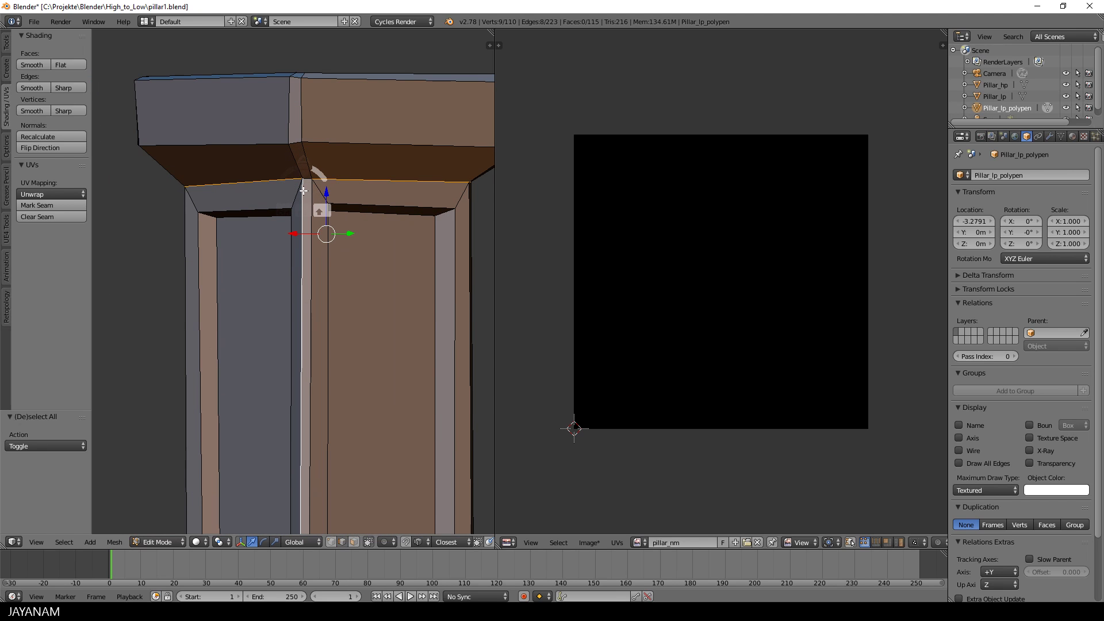
{"action": "left_click", "coordinate": [303, 190], "text": "shift"}
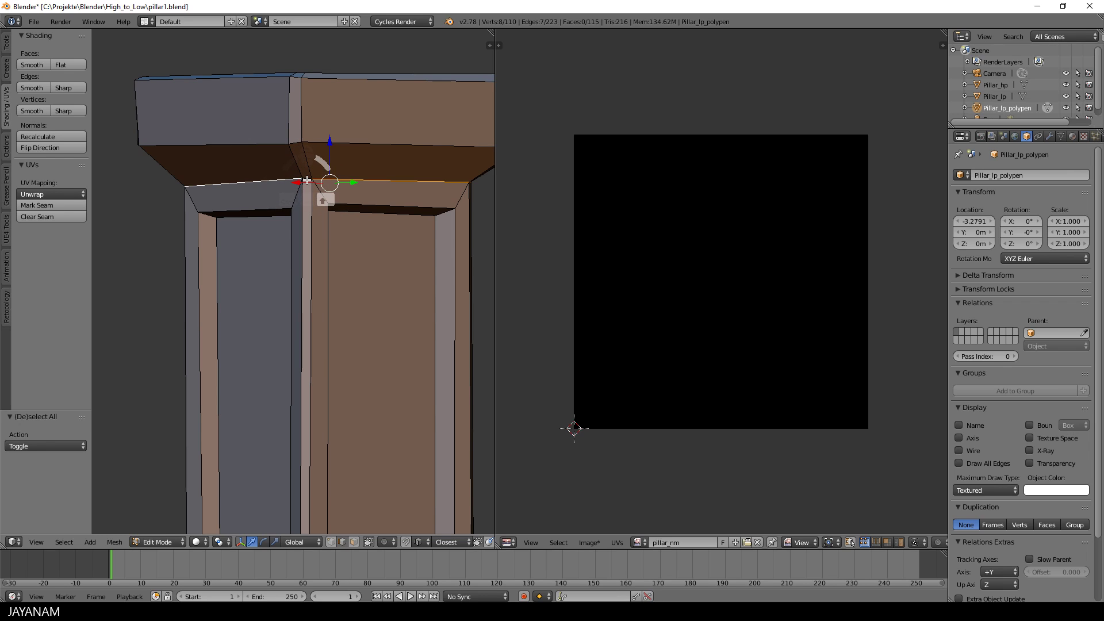
{"action": "right_click", "coordinate": [304, 179], "text": "shift"}
{"action": "left_click", "coordinate": [36, 205]}
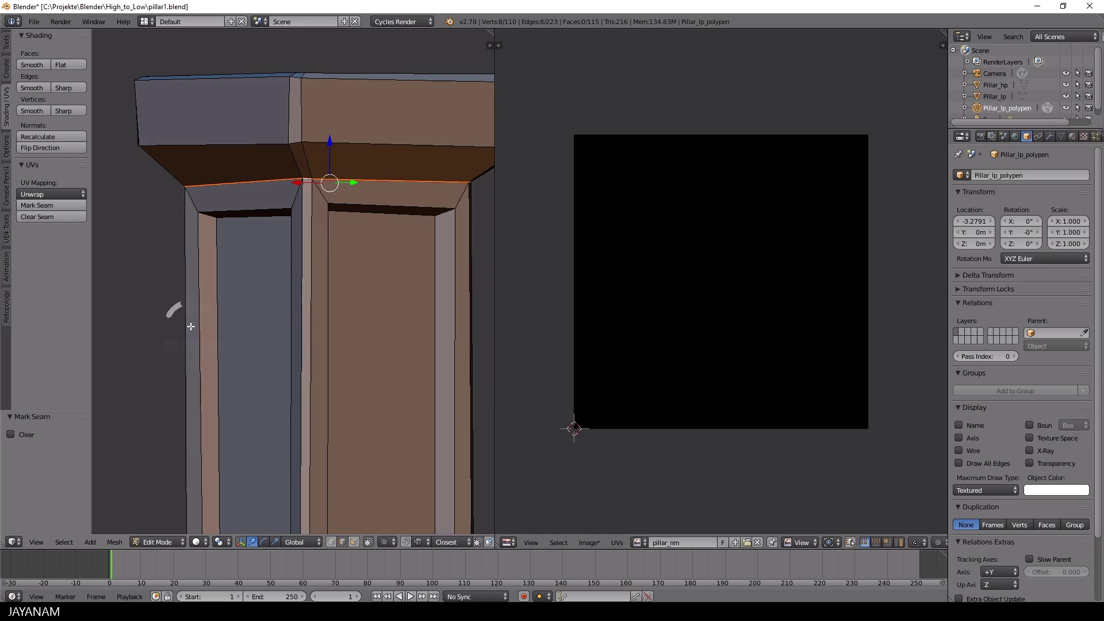
Select the whole low-poly pillar mesh and unwrap it with the seam below the cap
{"action": "key", "text": "a"}
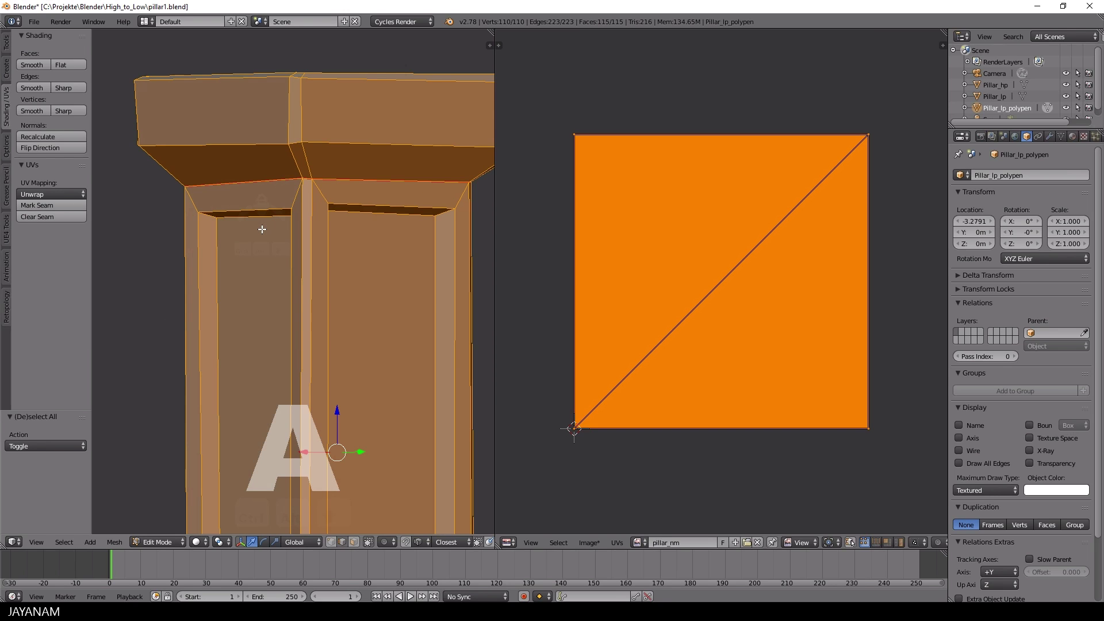
{"action": "key", "text": "u"}
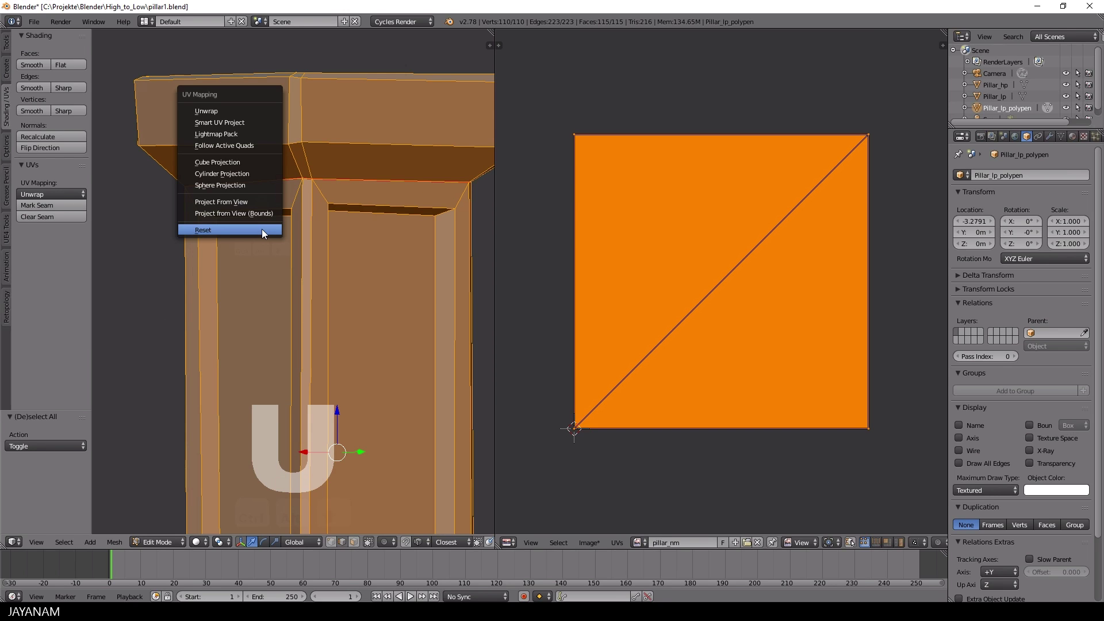
{"action": "left_click", "coordinate": [224, 110]}
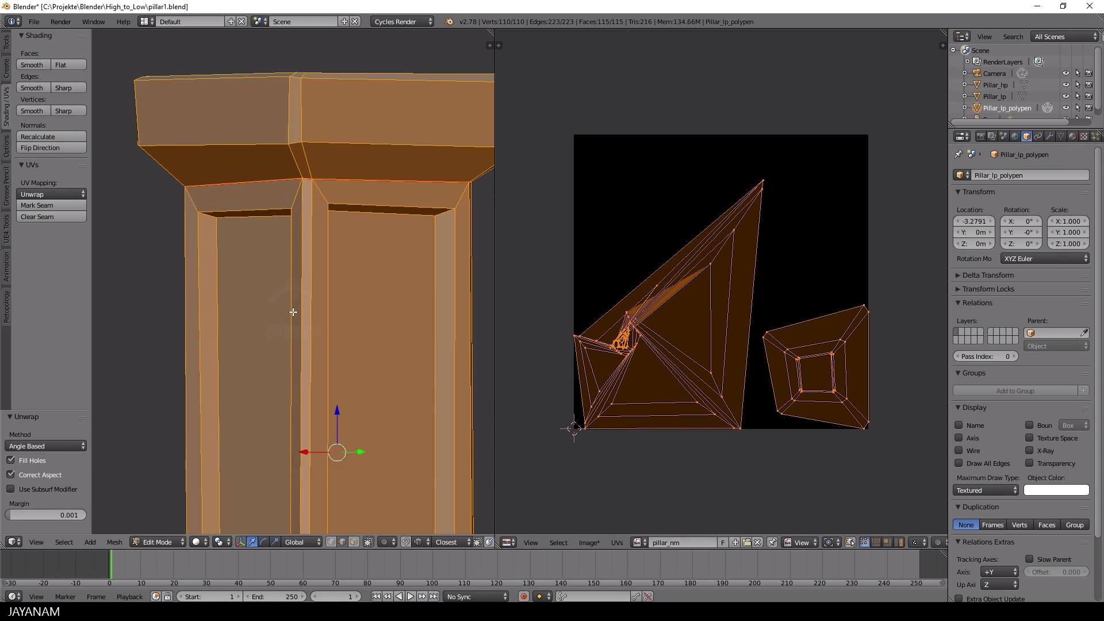
Mark the edge loop just below the cap's top bevel and one cap corner edge down to the shaft as seams
{"action": "mouse_move", "coordinate": [326, 341]}
{"action": "middle_mouse_down"}
{"action": "mouse_move", "coordinate": [345, 317]}
{"action": "mouse_move", "coordinate": [343, 344]}
{"action": "middle_mouse_up"}
{"action": "scroll", "coordinate": [379, 334], "scroll_direction": "down", "scroll_amount": 1}
{"action": "scroll", "coordinate": [347, 284], "scroll_direction": "up", "scroll_amount": 2}
{"action": "middle_click_drag", "start_coordinate": [324, 224], "coordinate": [293, 270]}
{"action": "right_click", "coordinate": [321, 225], "text": "alt"}
{"action": "right_click", "coordinate": [377, 282], "text": "alt+shift"}
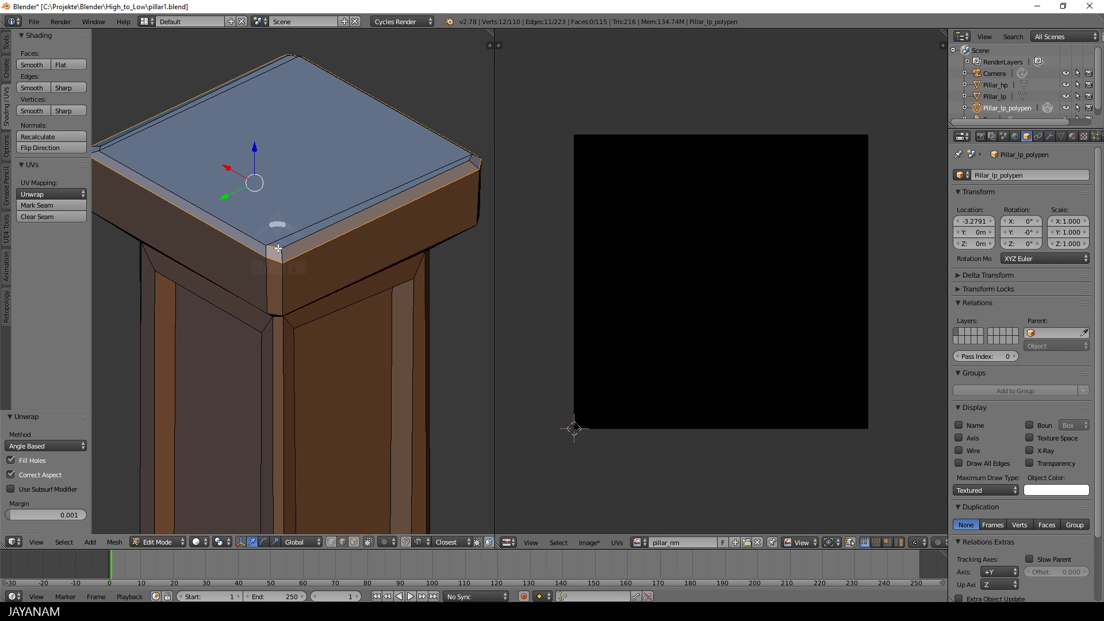
{"action": "right_click", "coordinate": [278, 253], "text": "alt+shift"}
{"action": "middle_click_drag", "start_coordinate": [410, 248], "coordinate": [283, 260]}
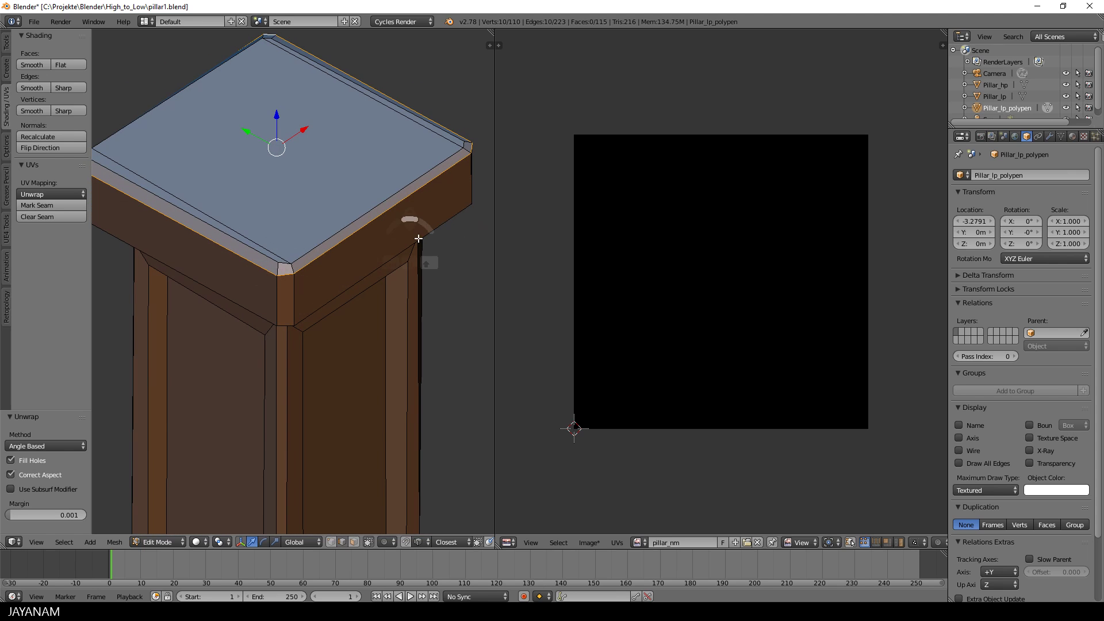
{"action": "middle_click_drag", "start_coordinate": [424, 254], "coordinate": [247, 234]}
{"action": "middle_click_drag", "start_coordinate": [402, 254], "coordinate": [334, 224]}
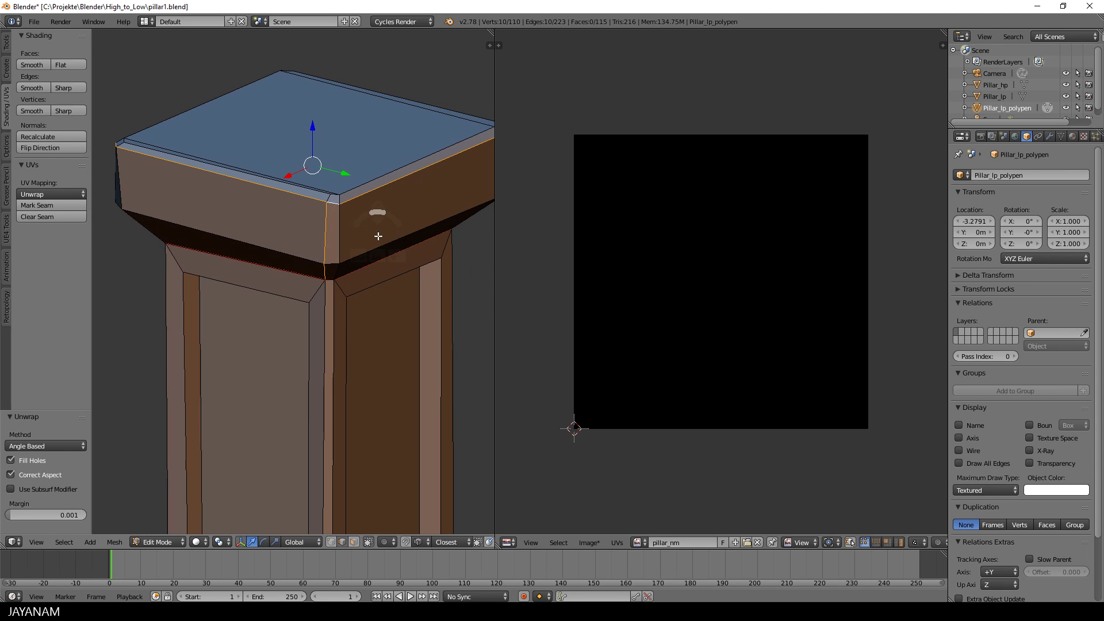
{"action": "left_click", "coordinate": [49, 206]}
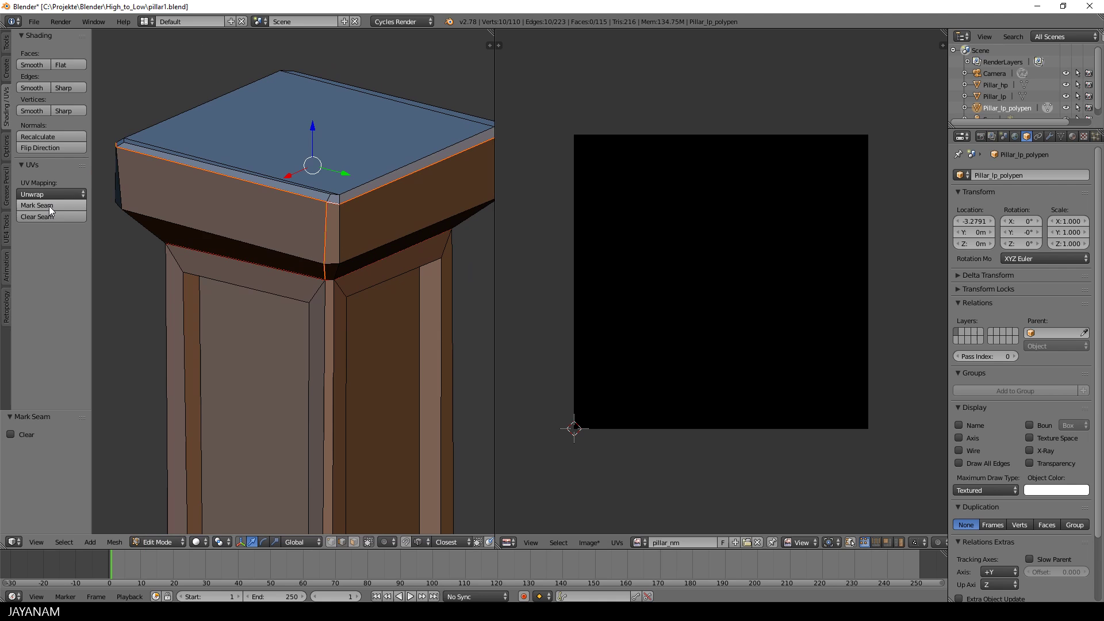
Unwrap the whole pillar mesh again using the added cap seams
{"action": "key", "text": "a"}
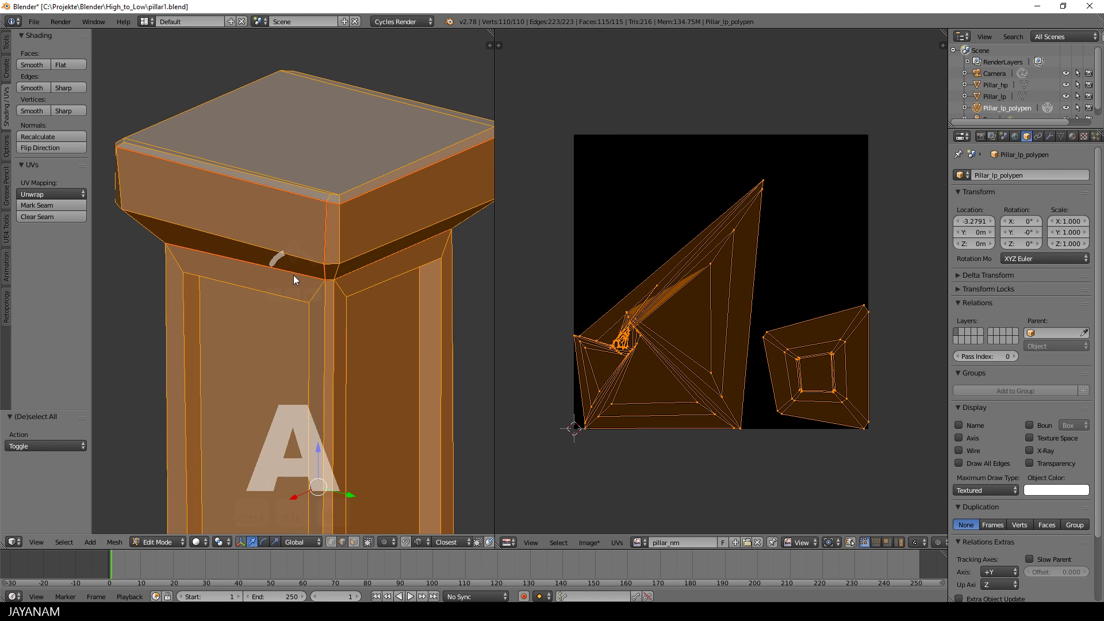
{"action": "key", "text": "u"}
{"action": "left_click", "coordinate": [294, 274]}
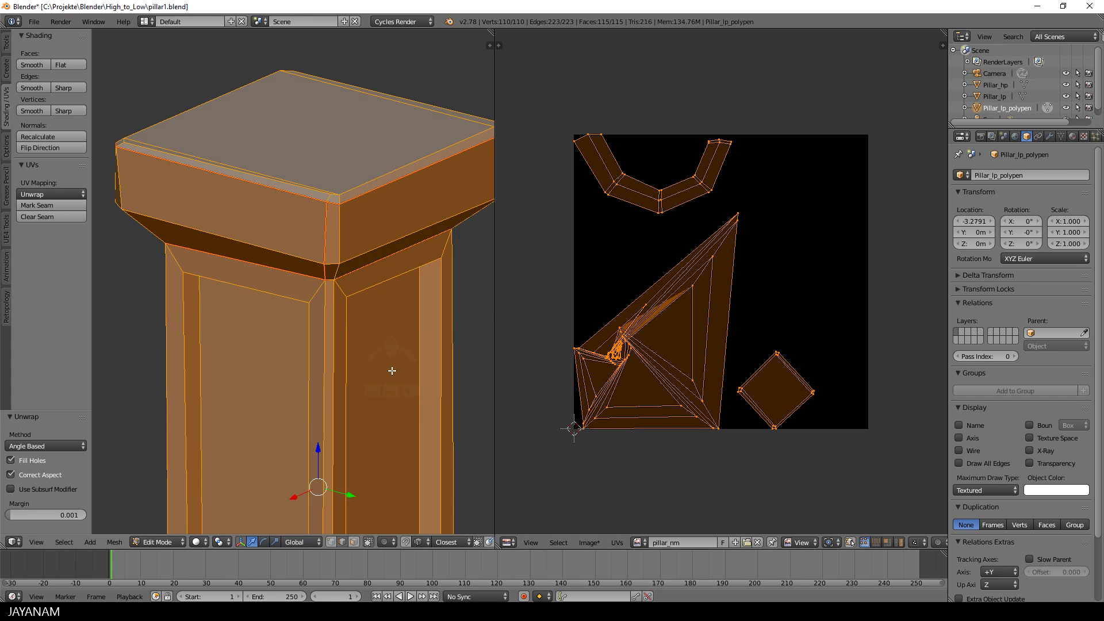
Select one vertical corner edge of the shaft and the adjoining side edge where the shaft meets the base
{"action": "scroll", "coordinate": [392, 371], "scroll_direction": "down", "scroll_amount": 2}
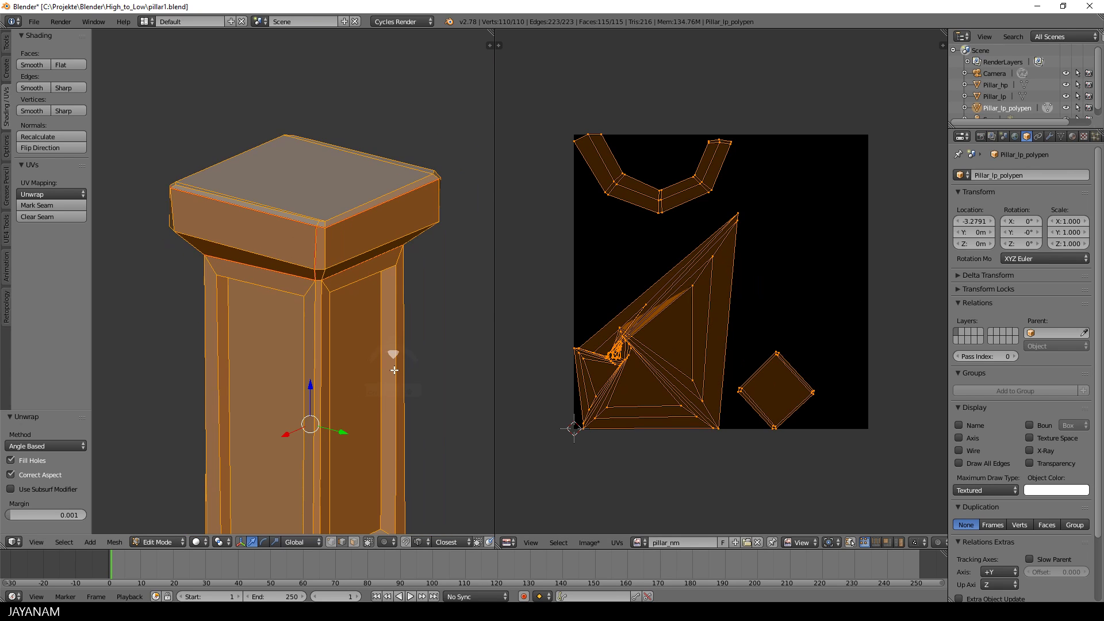
{"action": "middle_click_drag", "start_coordinate": [392, 371], "coordinate": [411, 303]}
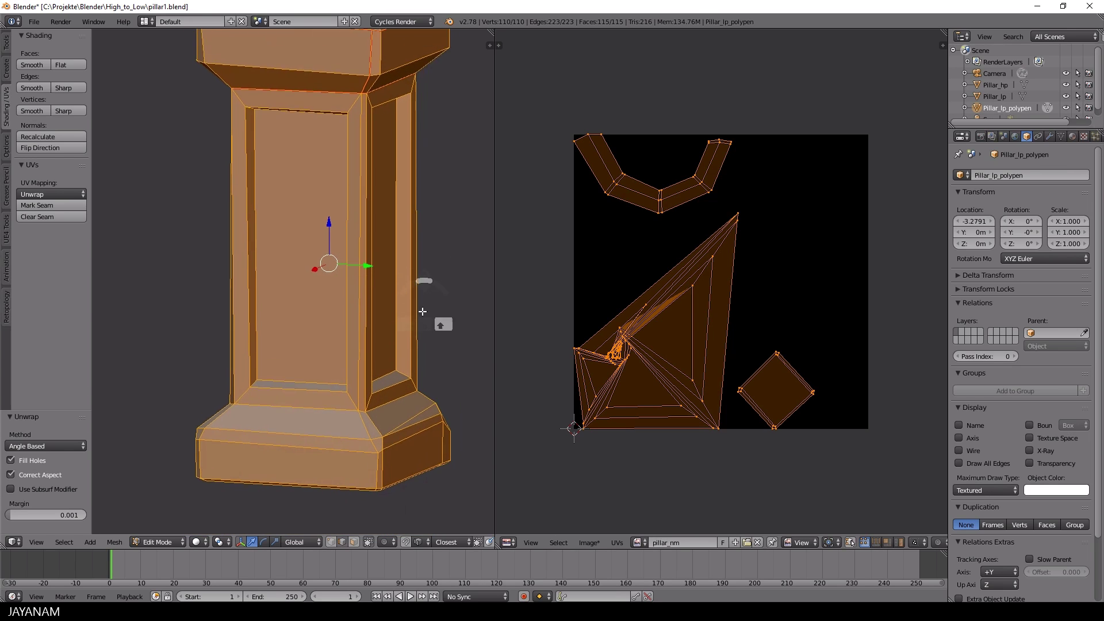
{"action": "scroll", "coordinate": [392, 205], "scroll_direction": "up", "scroll_amount": 2}
{"action": "right_click", "coordinate": [392, 205]}
{"action": "scroll", "coordinate": [402, 224], "scroll_direction": "down", "scroll_amount": 2}
{"action": "middle_click_drag", "start_coordinate": [444, 263], "coordinate": [430, 259]}
{"action": "right_click", "coordinate": [326, 409], "text": "shift"}
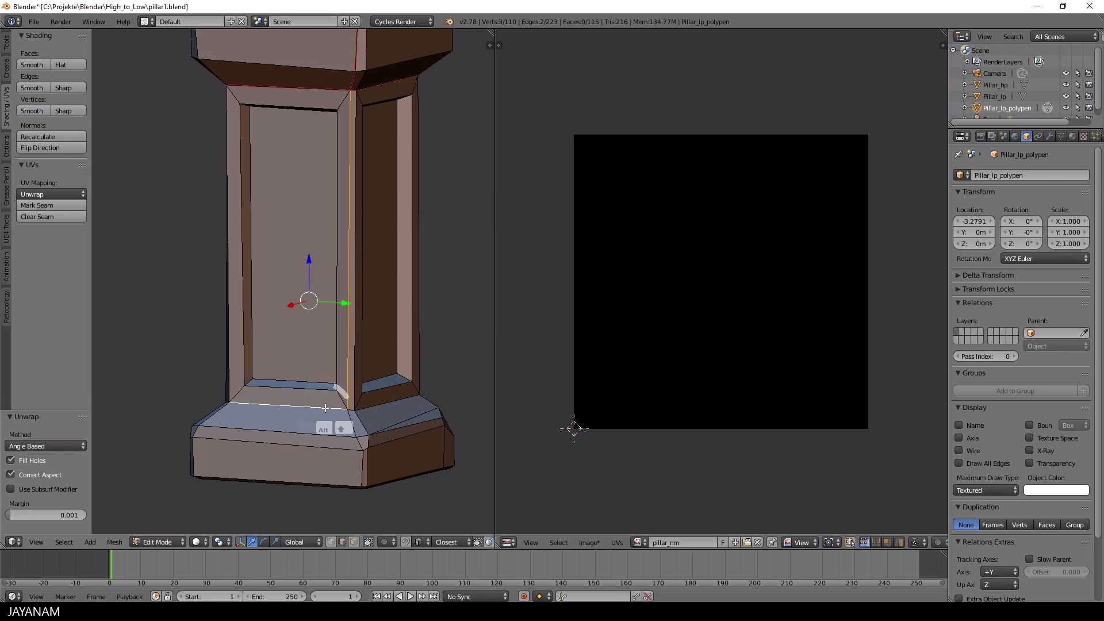
Add the remaining edges around the joint between shaft and base to the selection and mark all selected edges as seams
{"action": "right_click", "coordinate": [352, 410], "text": "shift"}
{"action": "middle_click_drag", "start_coordinate": [434, 405], "coordinate": [201, 424]}
{"action": "right_click", "coordinate": [365, 409], "text": "shift"}
{"action": "right_click", "coordinate": [227, 421], "text": "shift"}
{"action": "right_click", "coordinate": [261, 419], "text": "shift"}
{"action": "scroll", "coordinate": [270, 448], "scroll_direction": "up", "scroll_amount": 2}
{"action": "right_click", "coordinate": [276, 474], "text": "shift"}
{"action": "right_click", "coordinate": [345, 451], "text": "shift"}
{"action": "middle_click_drag", "start_coordinate": [405, 448], "coordinate": [276, 447]}
{"action": "right_click", "coordinate": [327, 476], "text": "alt+shift"}
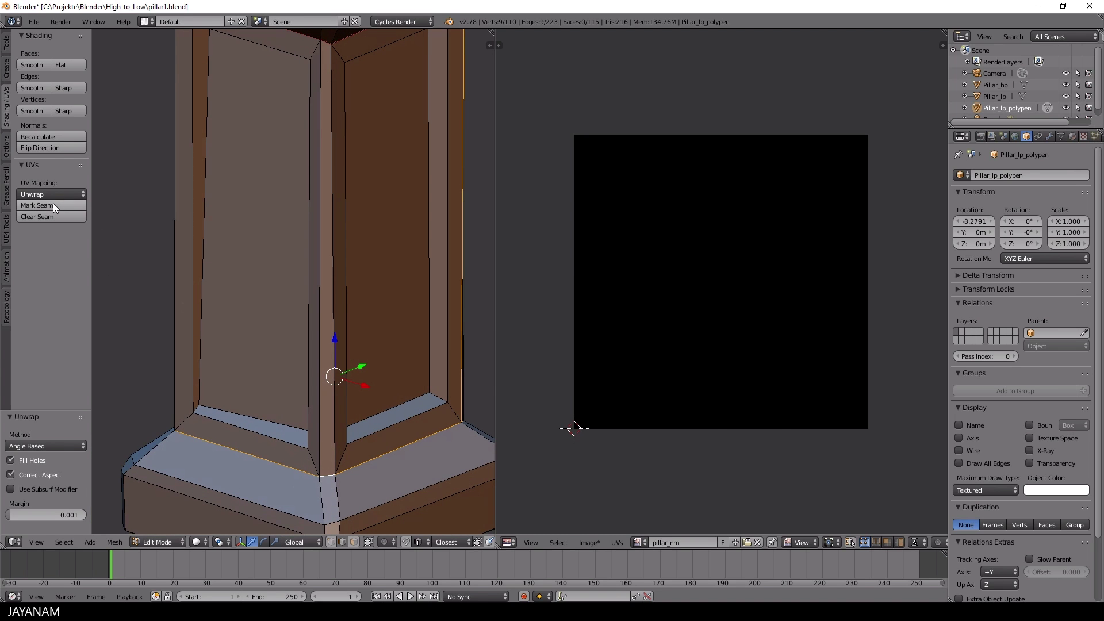
{"action": "left_click", "coordinate": [53, 205]}
Unwrap the whole pillar mesh again using the added shaft seams
{"action": "scroll", "coordinate": [368, 407], "scroll_direction": "down", "scroll_amount": 3}
{"action": "key", "text": "a"}
{"action": "key", "text": "a"}
{"action": "key", "text": "u"}
{"action": "left_click", "coordinate": [387, 407]}
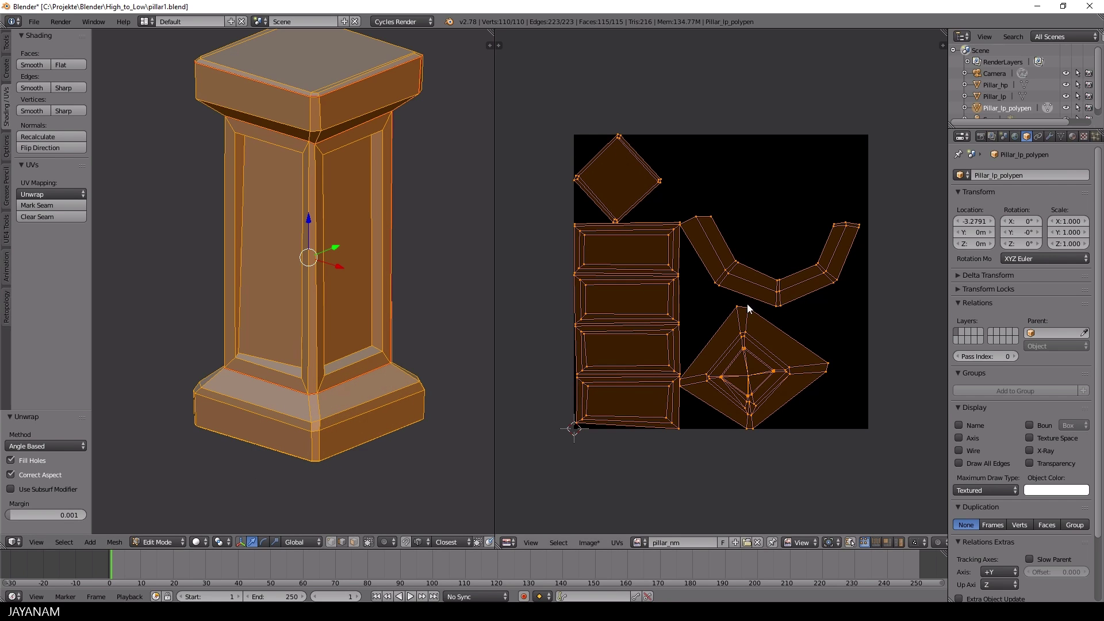
Mark the edges down one corner of the base and the loop around its bottom as seams
{"action": "scroll", "coordinate": [382, 387], "scroll_direction": "up", "scroll_amount": 3}
{"action": "right_click", "coordinate": [361, 333]}
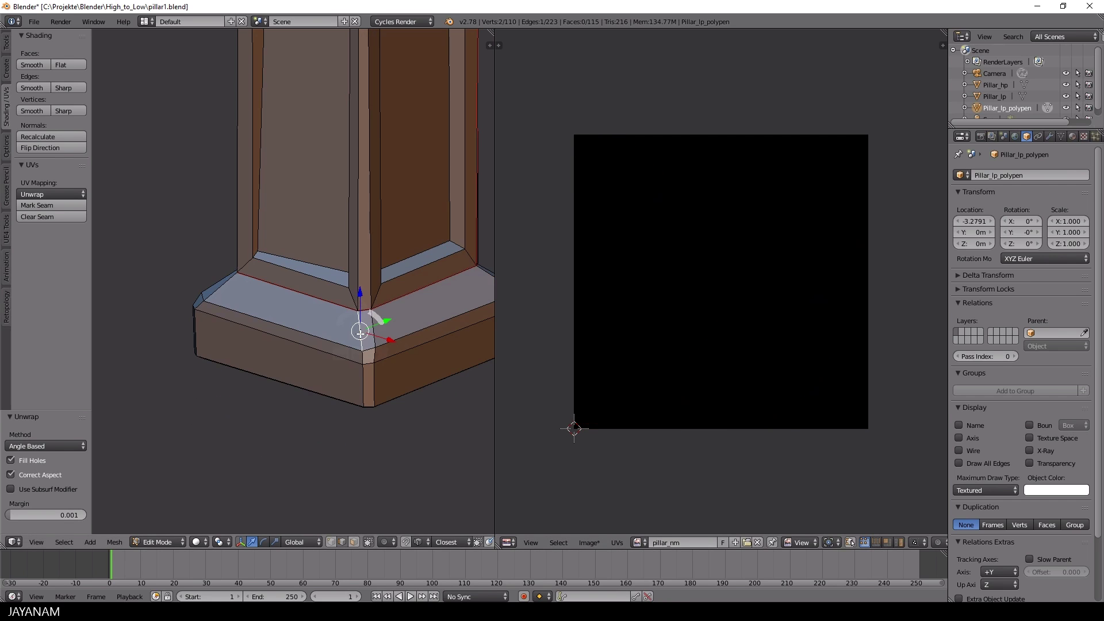
{"action": "right_click", "coordinate": [363, 357], "text": "shift"}
{"action": "right_click", "coordinate": [363, 385], "text": "shift"}
{"action": "middle_click_drag", "start_coordinate": [363, 387], "coordinate": [419, 360]}
{"action": "right_click", "coordinate": [383, 357], "text": "shift"}
{"action": "right_click", "coordinate": [375, 357], "text": "shift"}
{"action": "right_click", "coordinate": [361, 362], "text": "alt+shift"}
{"action": "scroll", "coordinate": [322, 391], "scroll_direction": "down", "scroll_amount": 3}
{"action": "middle_click_drag", "start_coordinate": [257, 435], "coordinate": [488, 401], "text": "shift"}
{"action": "left_click", "coordinate": [52, 205]}
Unwrap the whole pillar mesh with the base seams and scale all UV islands by about 0.971
{"action": "key", "text": "a"}
{"action": "key", "text": "a"}
{"action": "key", "text": "u"}
{"action": "left_click", "coordinate": [388, 360]}
{"action": "scroll", "coordinate": [749, 373], "scroll_direction": "down", "scroll_amount": 1}
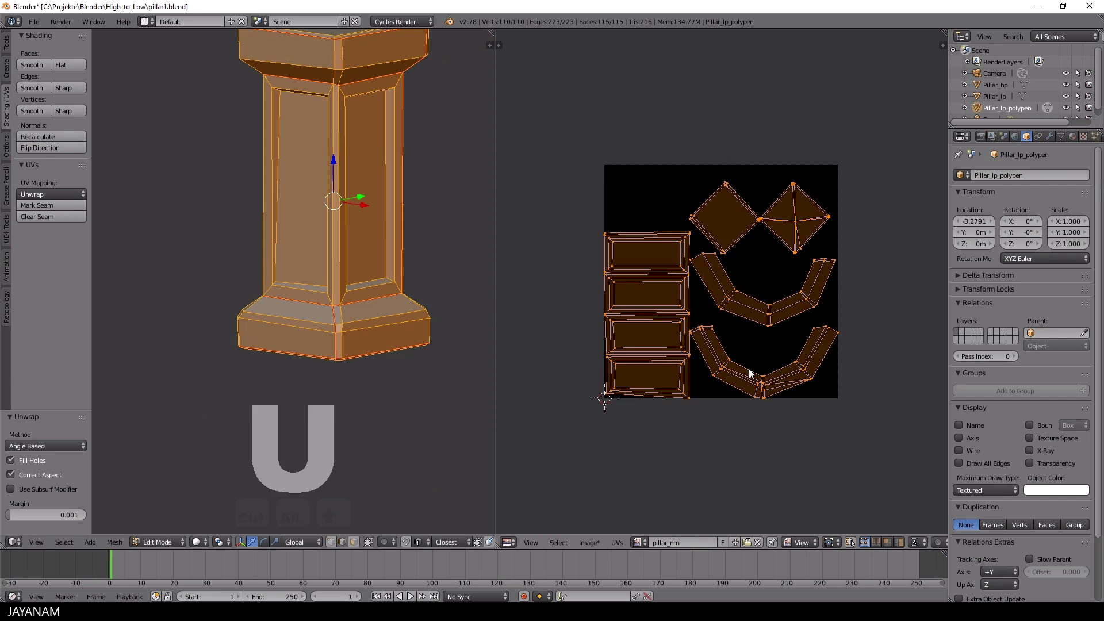
{"action": "scroll", "coordinate": [730, 375], "scroll_direction": "up", "scroll_amount": 1}
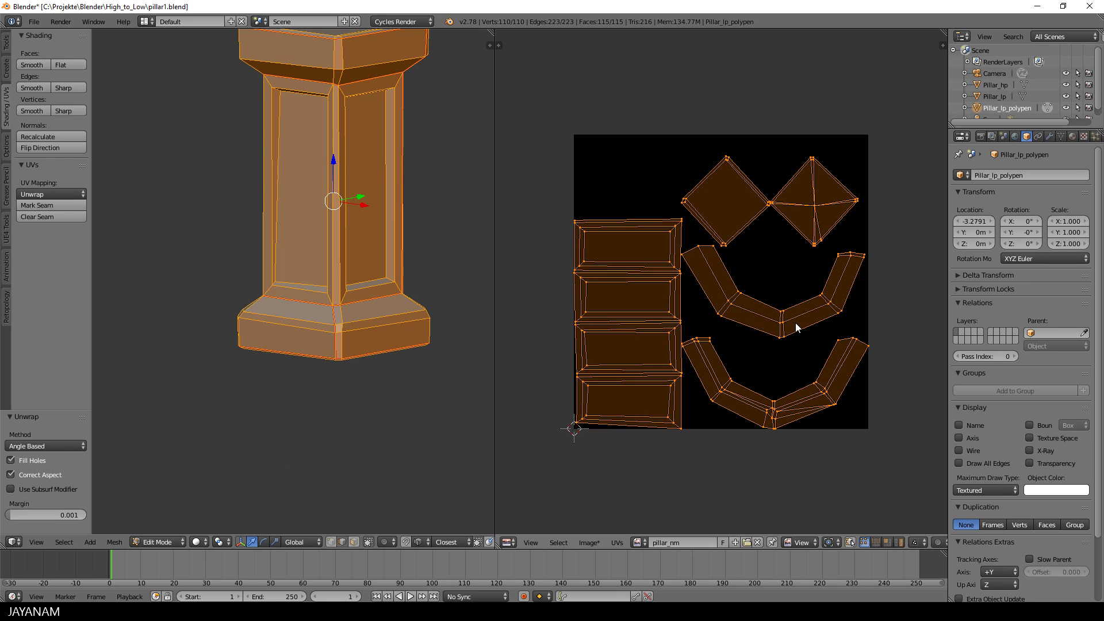
{"action": "key", "text": "s"}
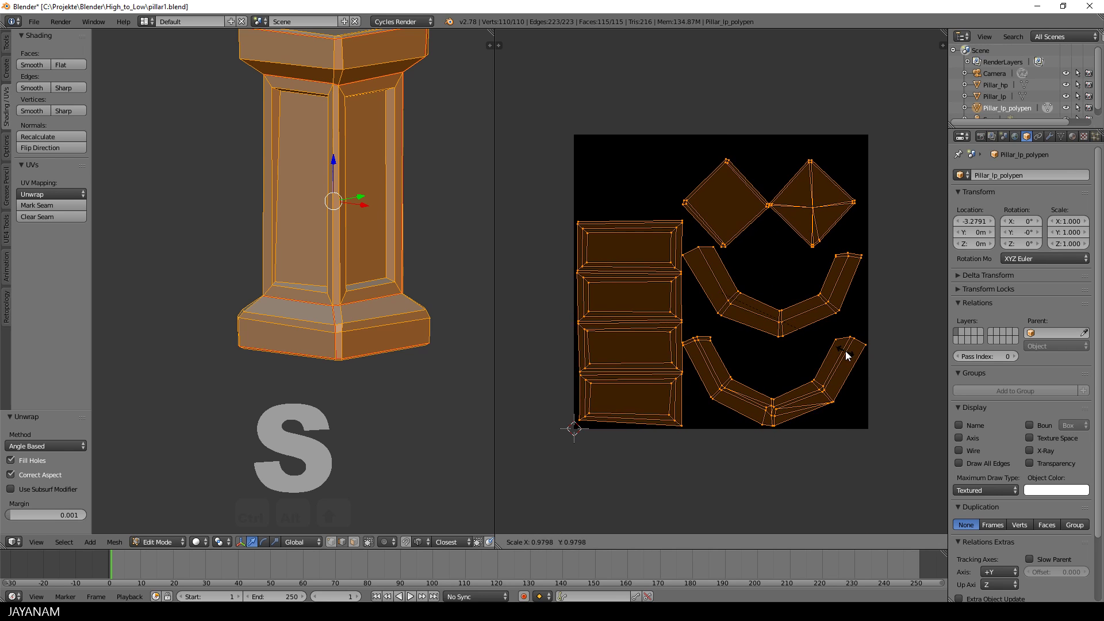
{"action": "left_click", "coordinate": [846, 355]}
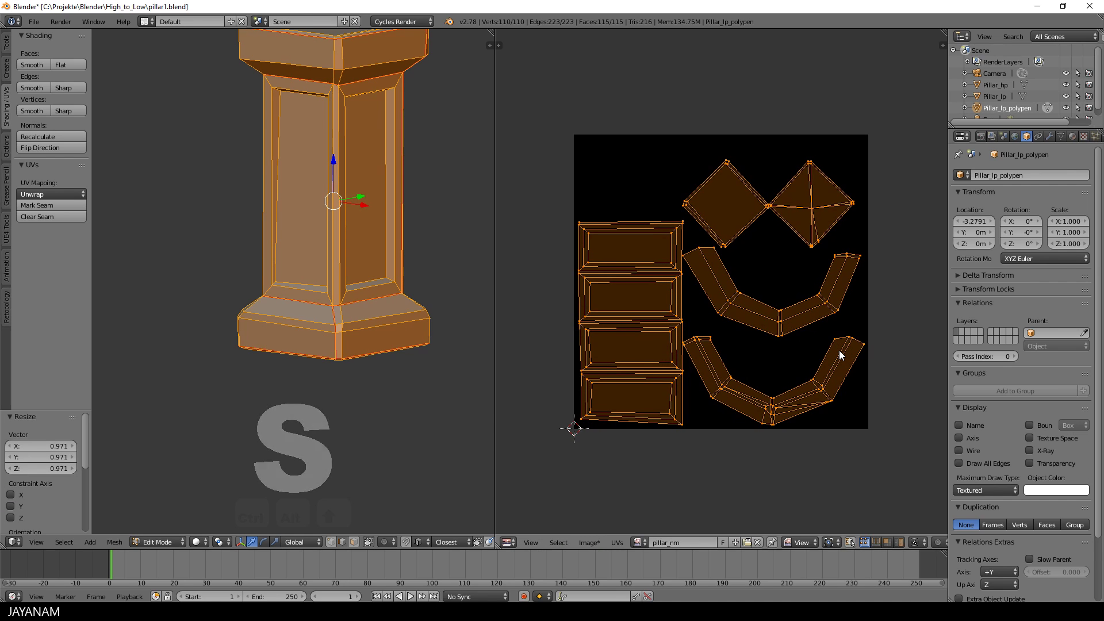
Rotate the cap top's square UV island about 42.4° and move it above the stack of shaft panels
{"action": "key", "text": "a"}
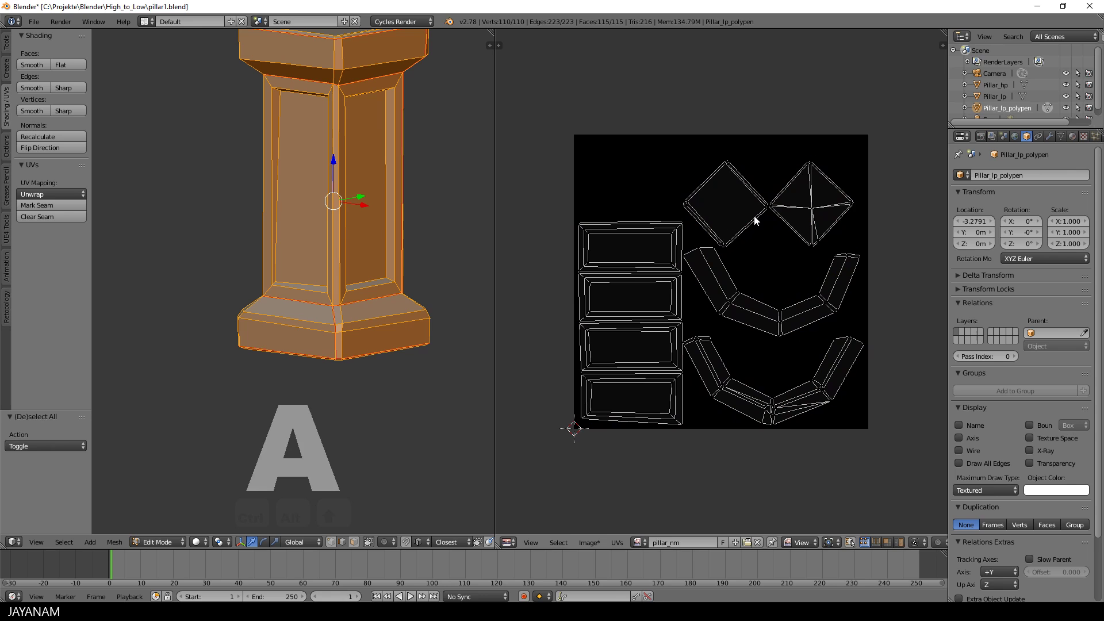
{"action": "key", "text": "l"}
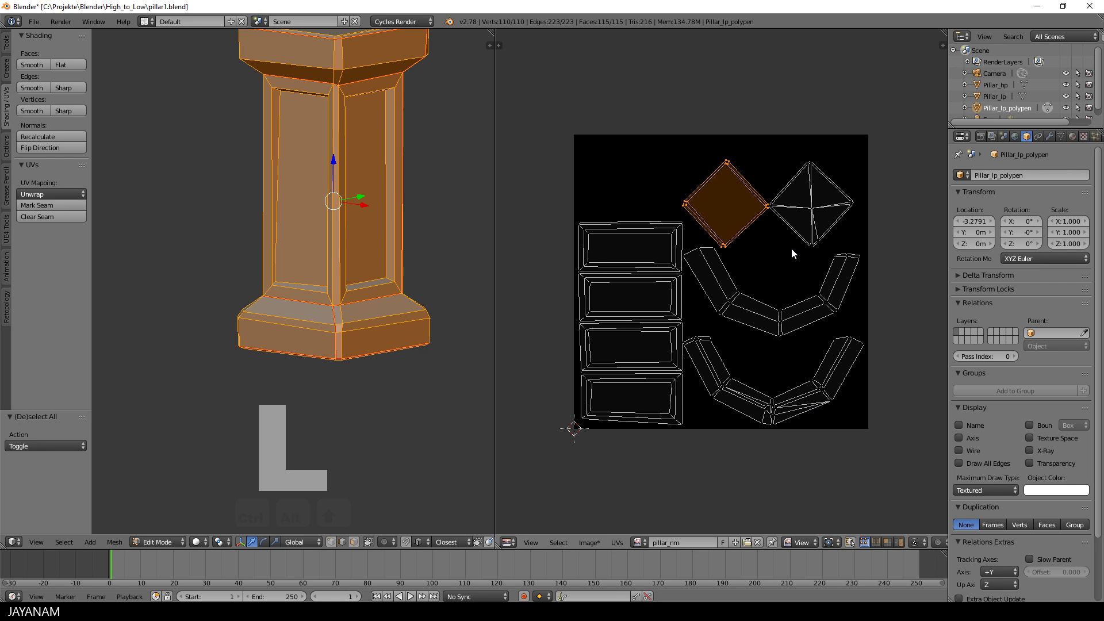
{"action": "key", "text": "r"}
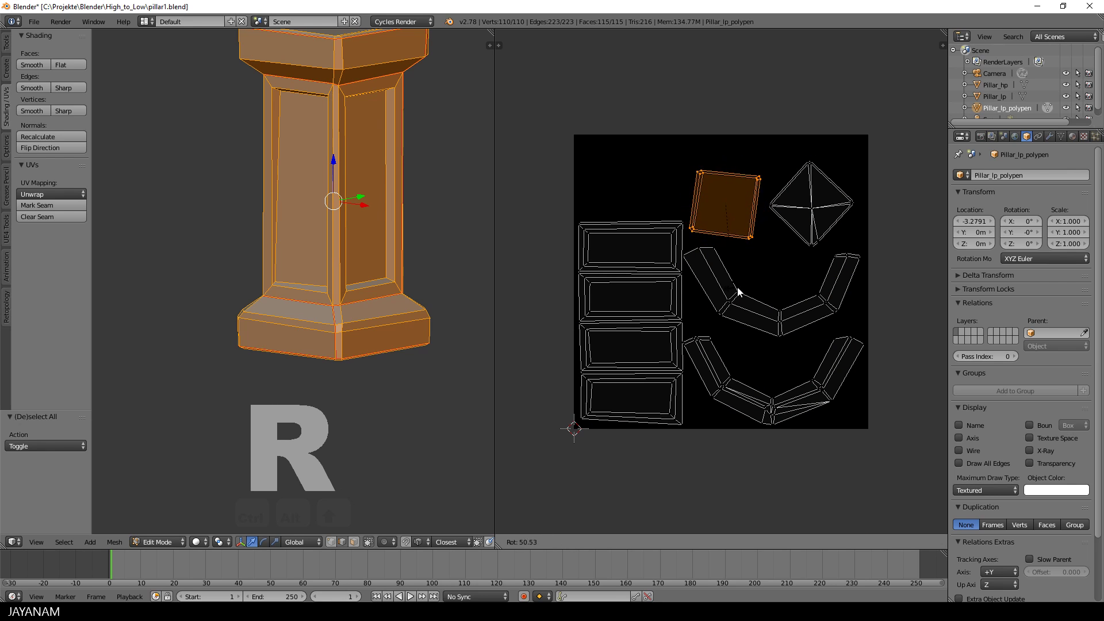
{"action": "left_click", "coordinate": [747, 286]}
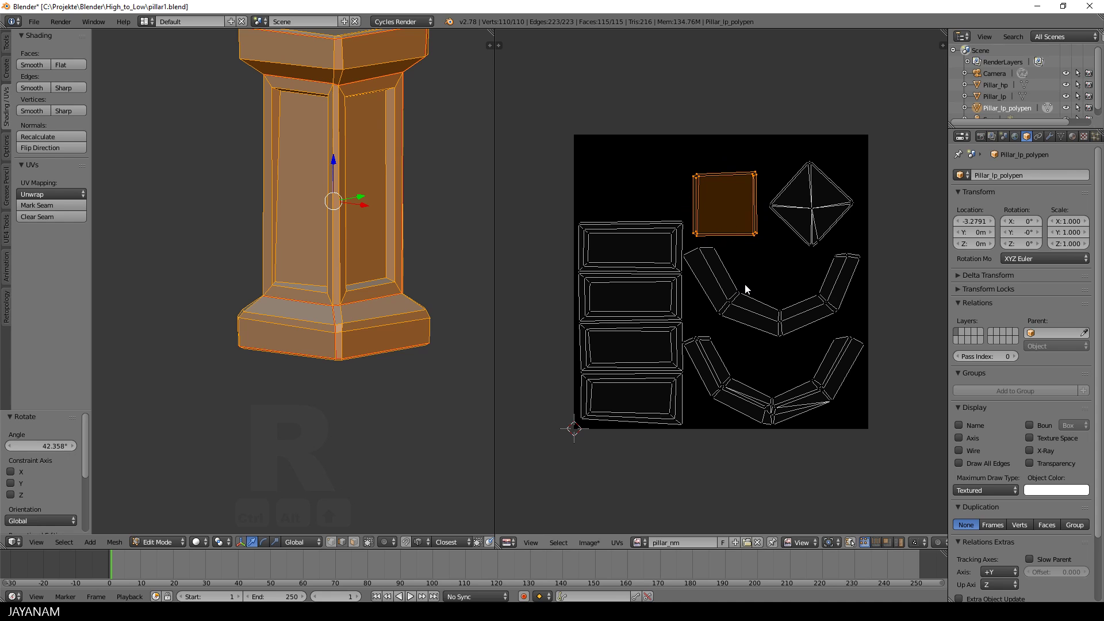
{"action": "key", "text": "g"}
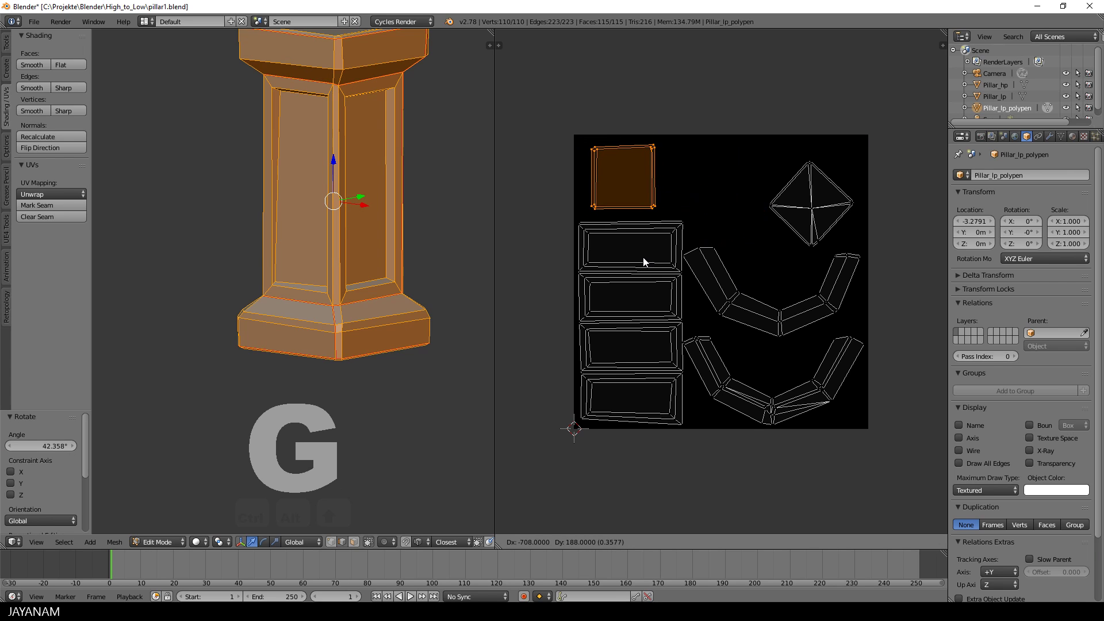
{"action": "left_click", "coordinate": [643, 263]}
Rotate the base bottom's square UV island about 46° and place it beside the cap top island
{"action": "key", "text": "a"}
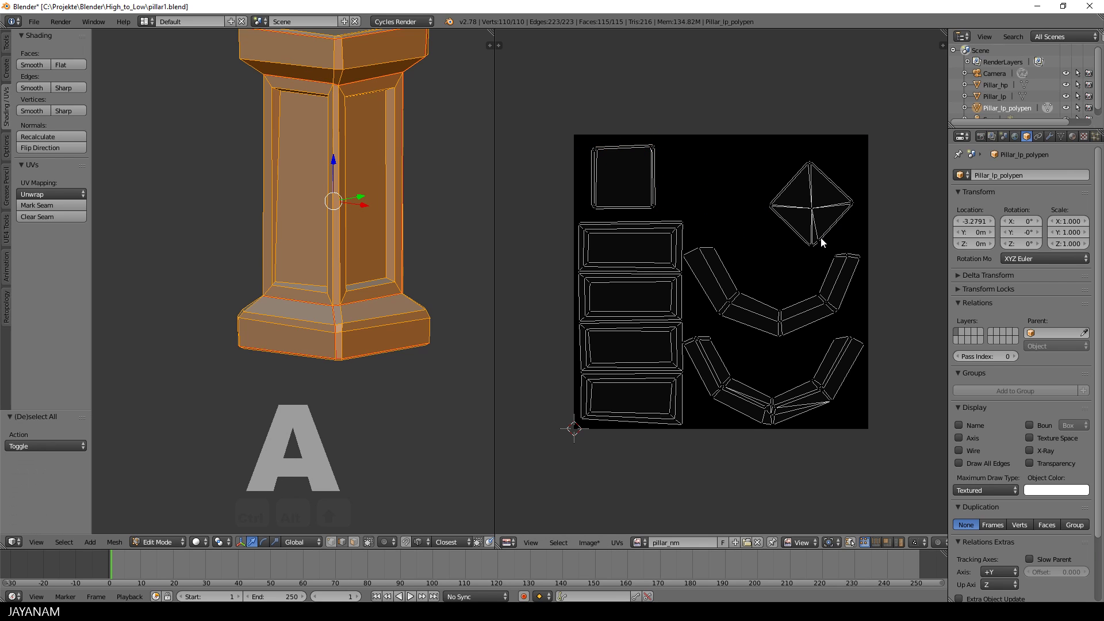
{"action": "key", "text": "l"}
{"action": "key", "text": "r"}
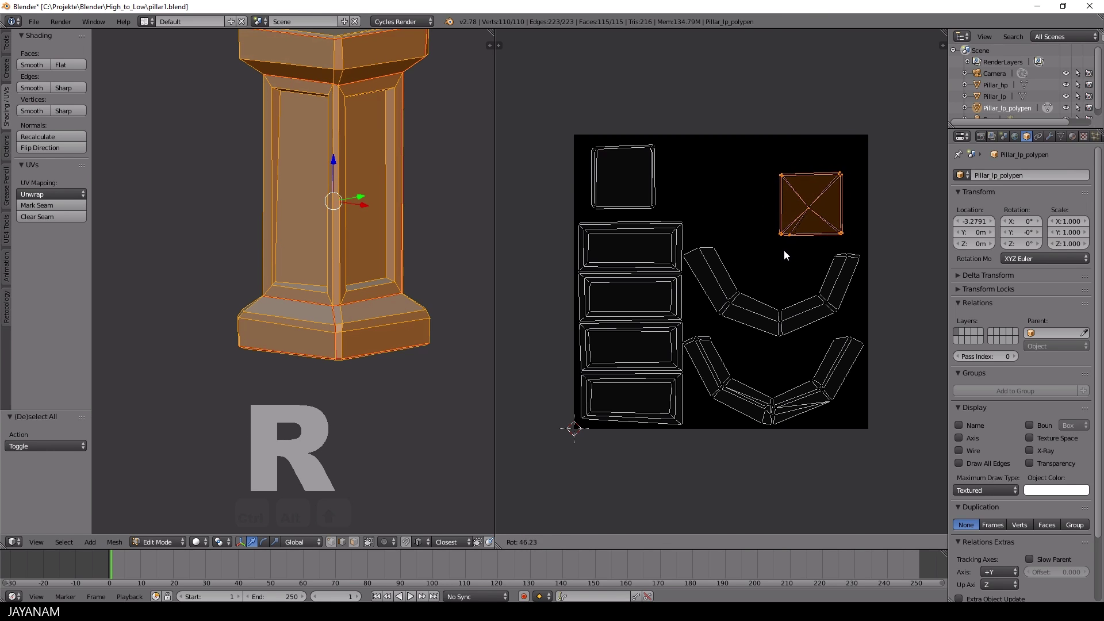
{"action": "left_click", "coordinate": [784, 250]}
{"action": "key", "text": "g"}
{"action": "left_click", "coordinate": [747, 232]}
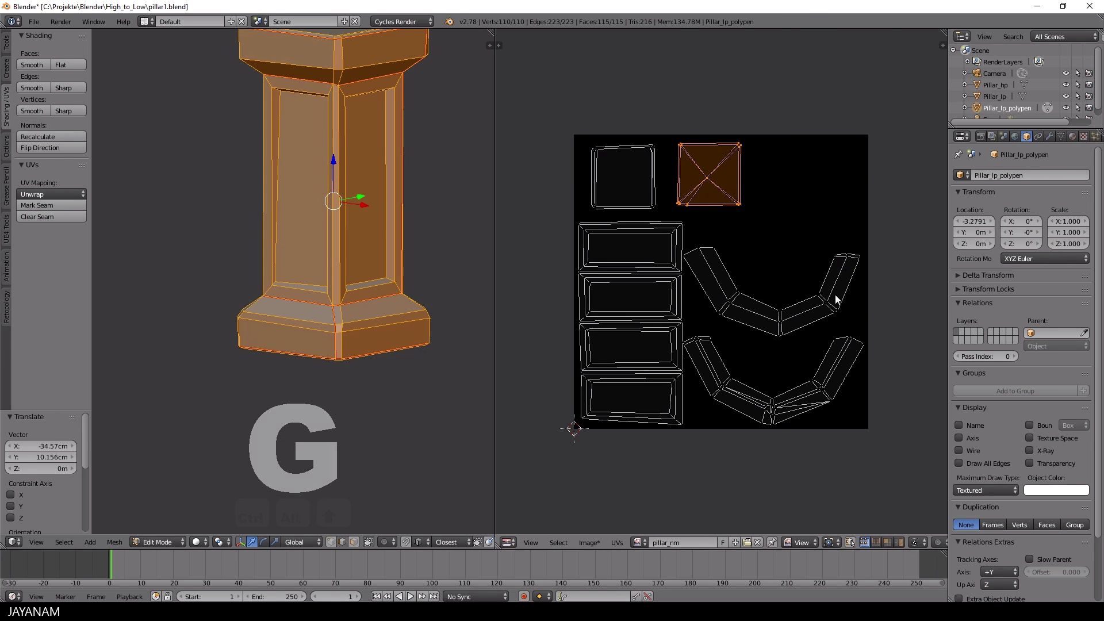
Rotate the cap sides' curved UV island about -84.6° and move it to the right edge of the image
{"action": "key", "text": "l"}
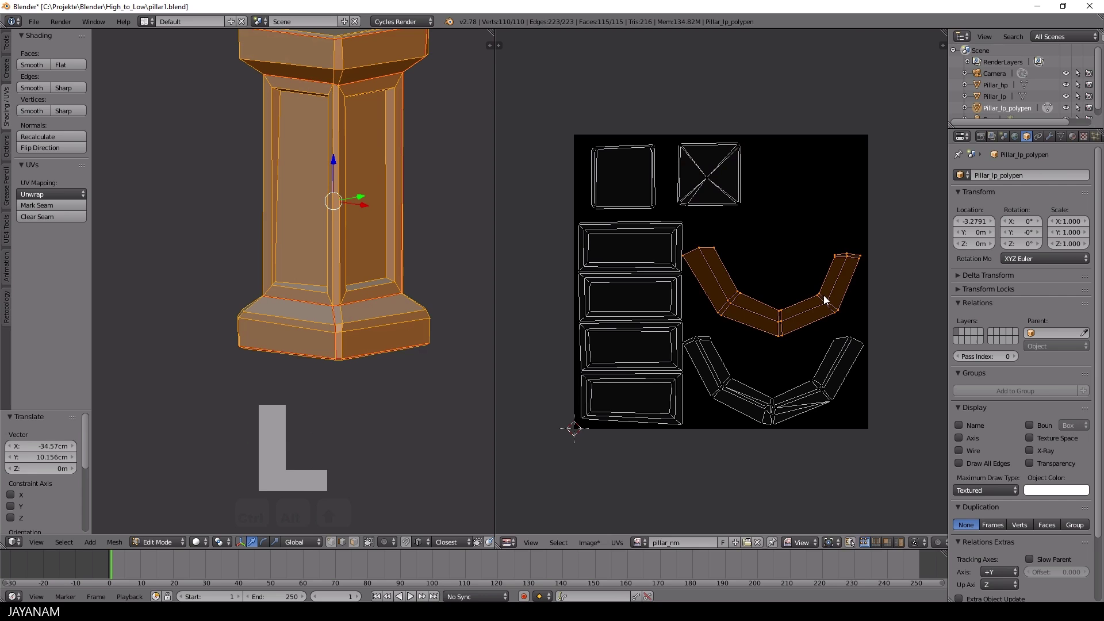
{"action": "key", "text": "r"}
{"action": "left_click", "coordinate": [787, 195]}
{"action": "key", "text": "g"}
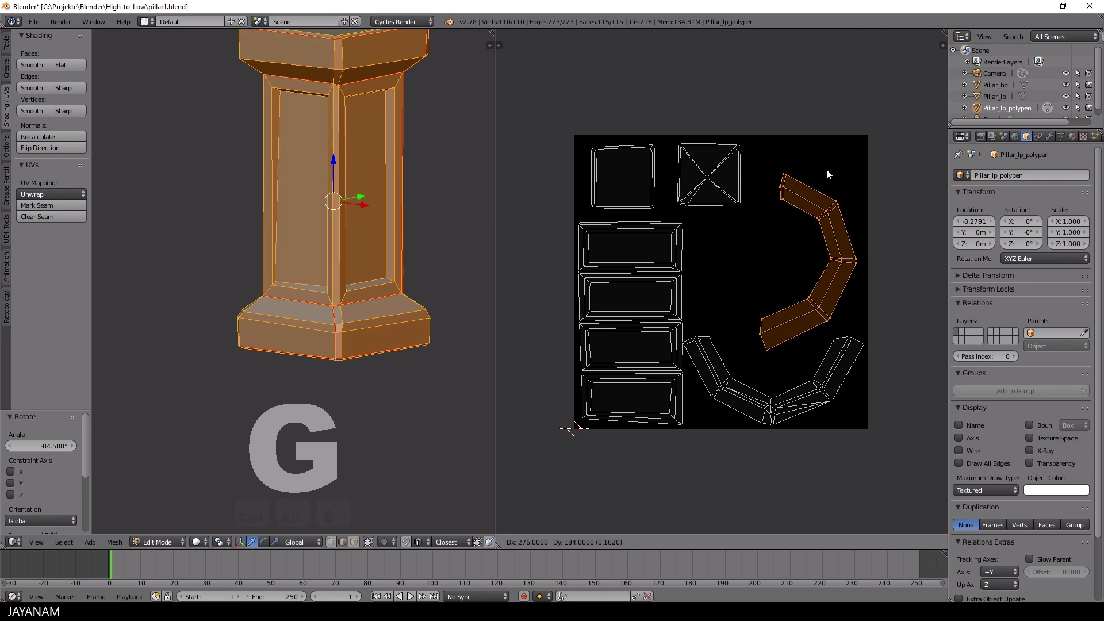
{"action": "left_click", "coordinate": [826, 171]}
Rotate the base sides' curved UV island to open toward the cap strip and place it between that strip and the shaft panels
{"action": "key", "text": "a"}
{"action": "key", "text": "l"}
{"action": "key", "text": "r"}
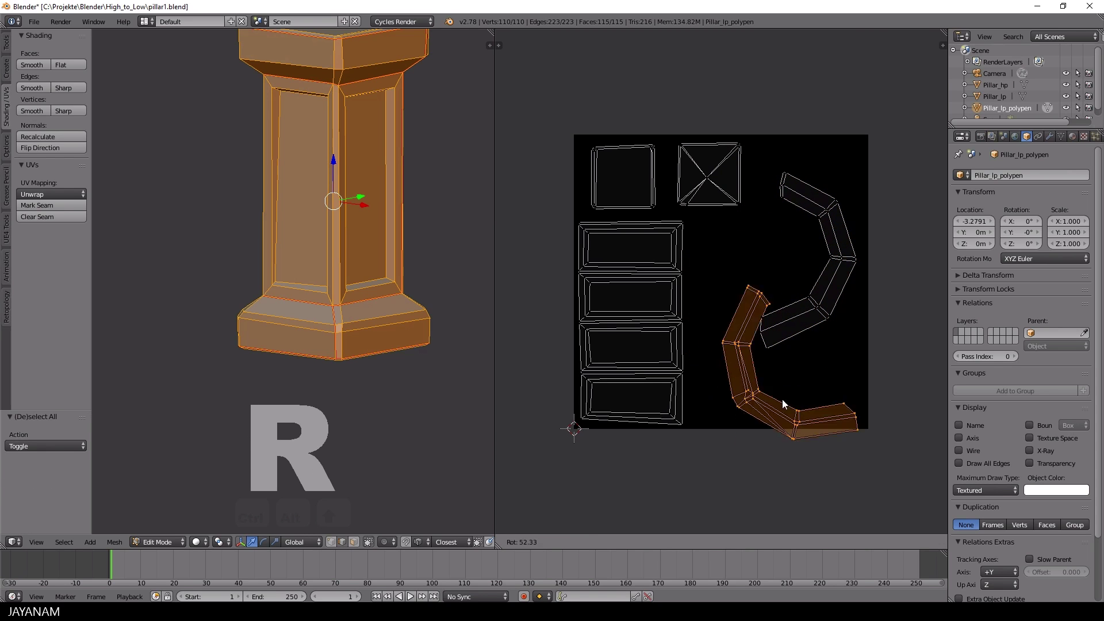
{"action": "left_click", "coordinate": [781, 397]}
{"action": "key", "text": "g"}
{"action": "left_click", "coordinate": [748, 340]}
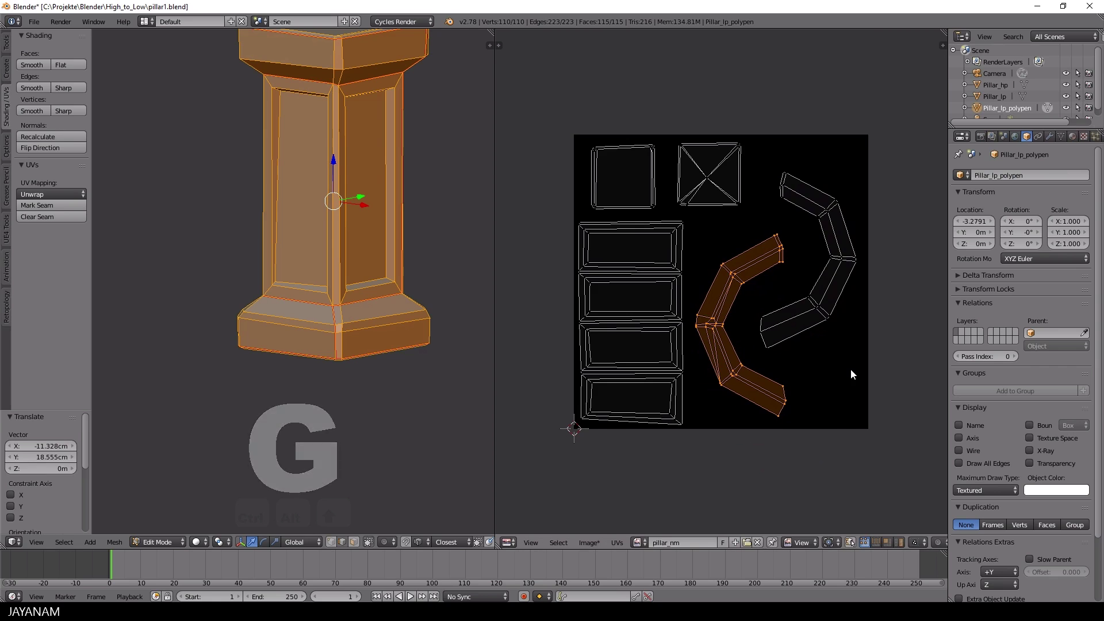
Fit all UV islands inside the image by scaling about 1.018, moving about 1.97 cm in X and 9.8 mm in Y, and scaling about 0.983
{"action": "scroll", "coordinate": [851, 368], "scroll_direction": "down", "scroll_amount": 1}
{"action": "key", "text": "a"}
{"action": "key", "text": "a"}
{"action": "key", "text": "s"}
{"action": "left_click", "coordinate": [854, 370]}
{"action": "key", "text": "g"}
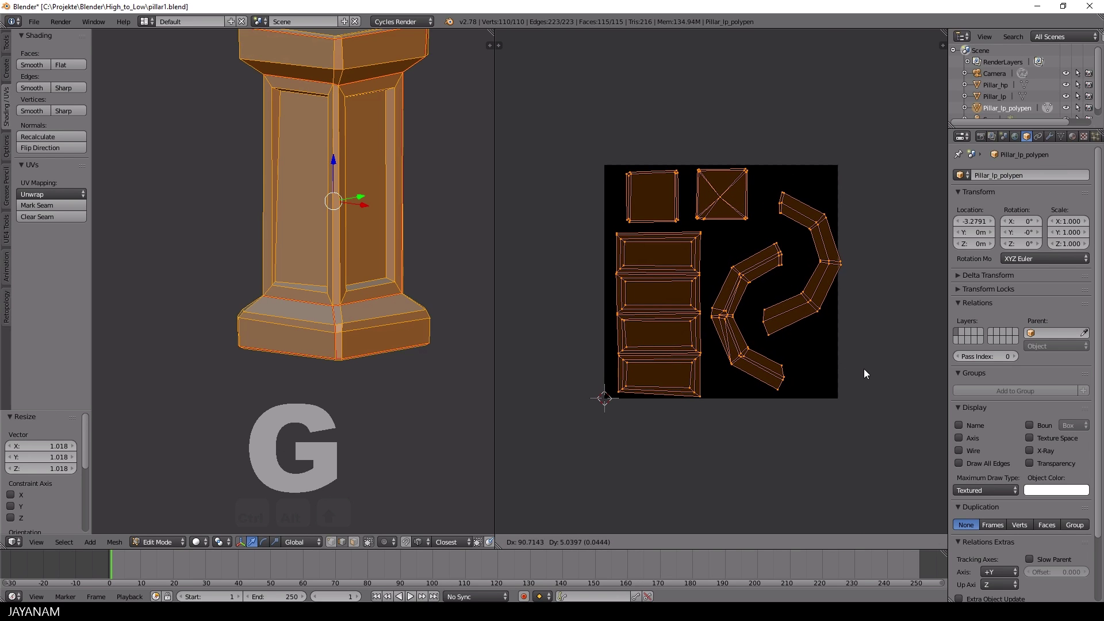
{"action": "left_click", "coordinate": [859, 372]}
{"action": "key", "text": "s"}
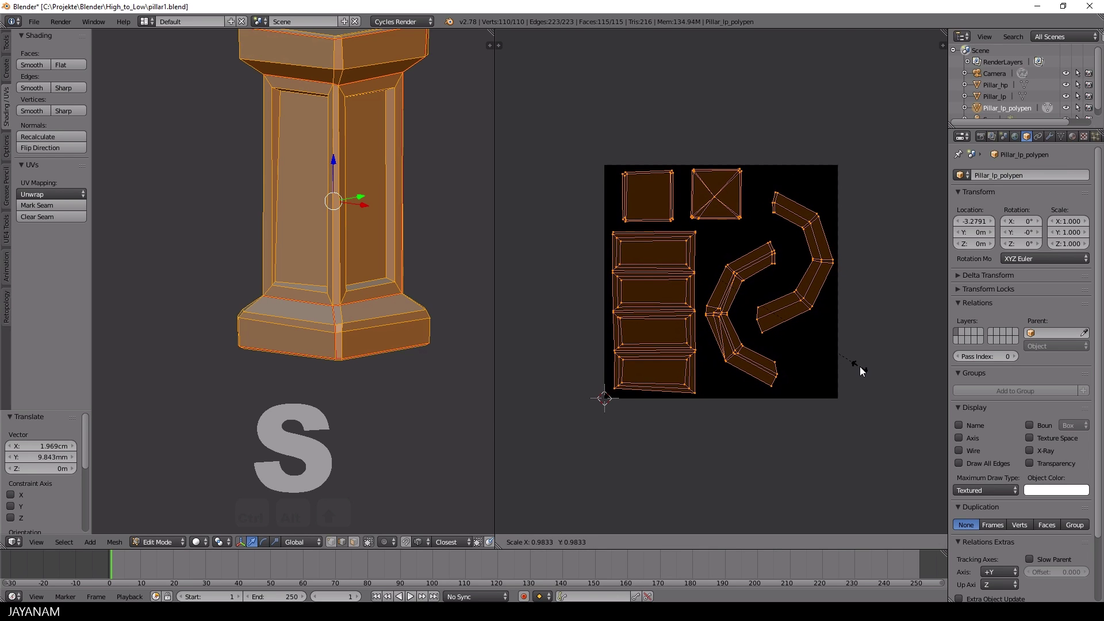
{"action": "left_click", "coordinate": [855, 366]}
{"action": "scroll", "coordinate": [832, 384], "scroll_direction": "up", "scroll_amount": 1}
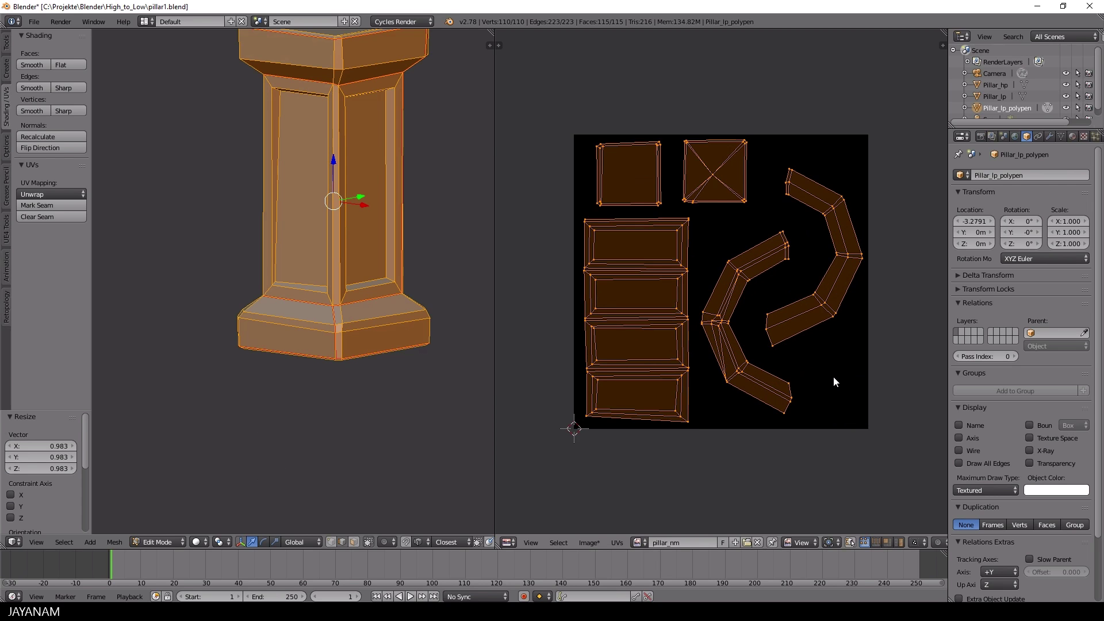
{"action": "middle_click_drag", "start_coordinate": [833, 379], "coordinate": [823, 335]}
{"action": "scroll", "coordinate": [433, 223], "scroll_direction": "down", "scroll_amount": 1}
{"action": "middle_click_drag", "start_coordinate": [433, 224], "coordinate": [426, 301], "text": "shift"}
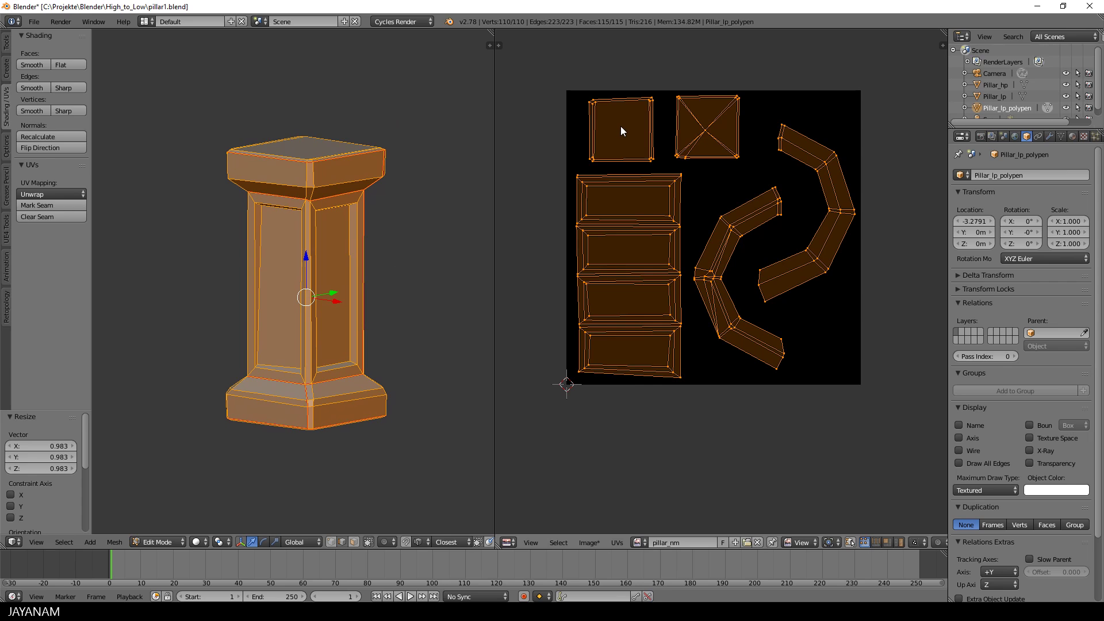